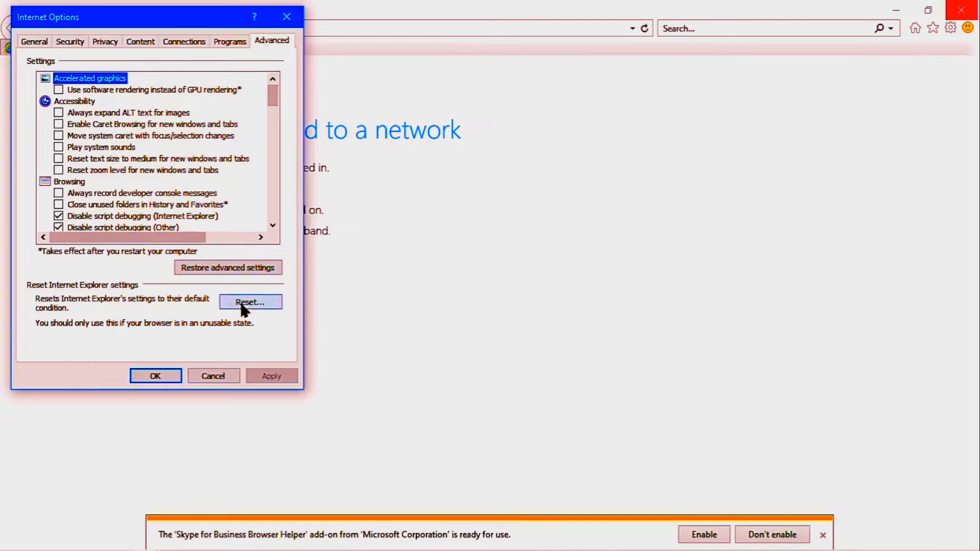
- Reset all Internet Explorer settings to their defaults, including the deletion of personal settings
click(242, 304)
click(85, 164)
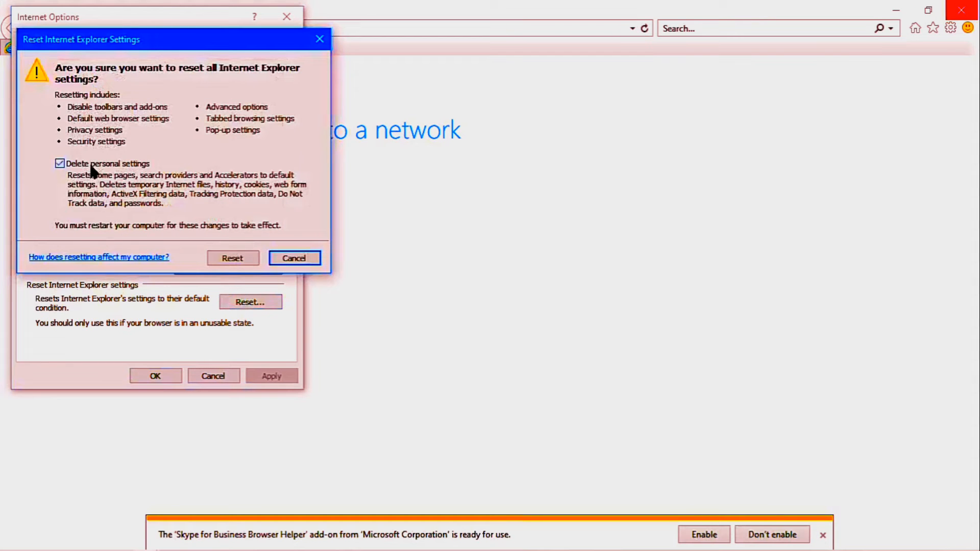
click(233, 258)
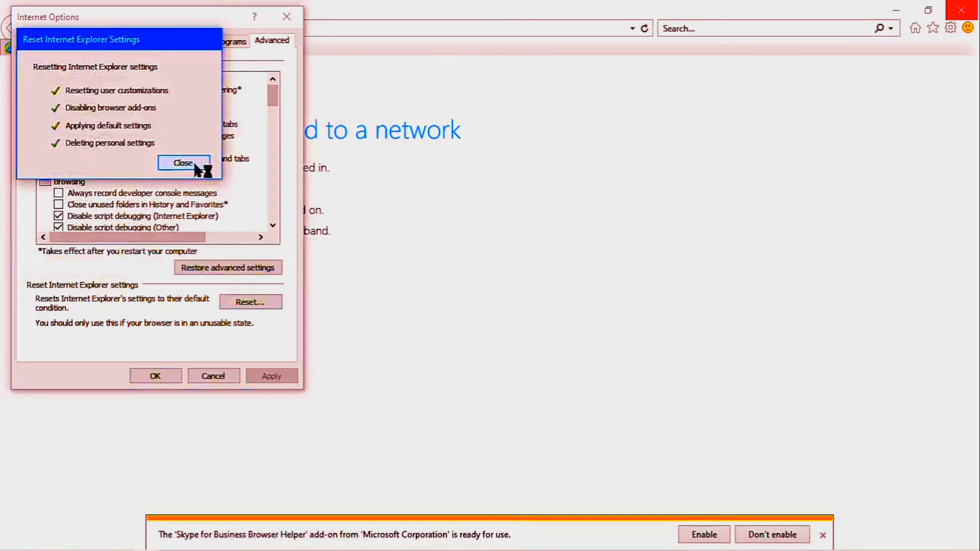
click(196, 165)
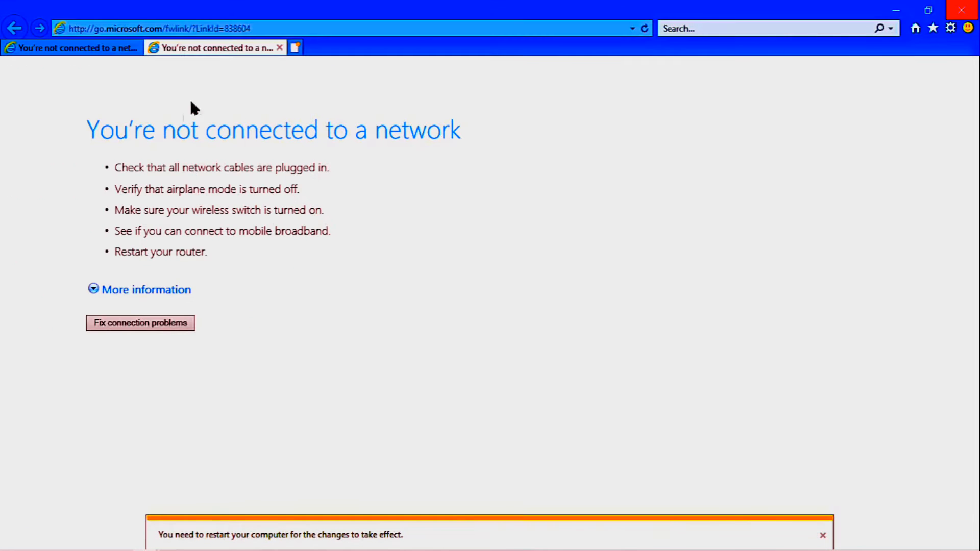
- Set Internet Explorer to delete the browsing history on exit in Internet Options
click(951, 28)
click(800, 234)
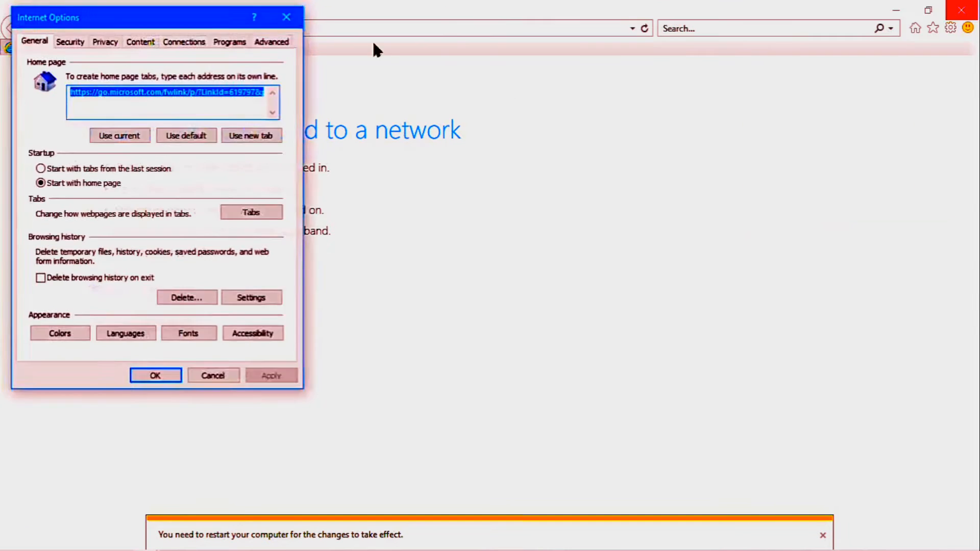
click(60, 279)
- Delete the browsing history, additionally including download history, form data, passwords and tracking protection data
click(190, 299)
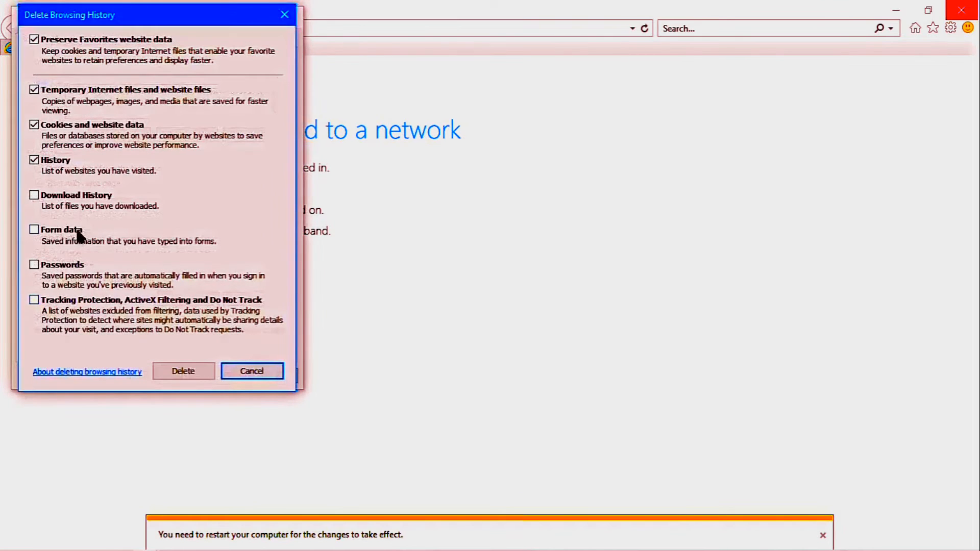
click(60, 230)
click(50, 204)
click(44, 266)
click(39, 305)
click(183, 372)
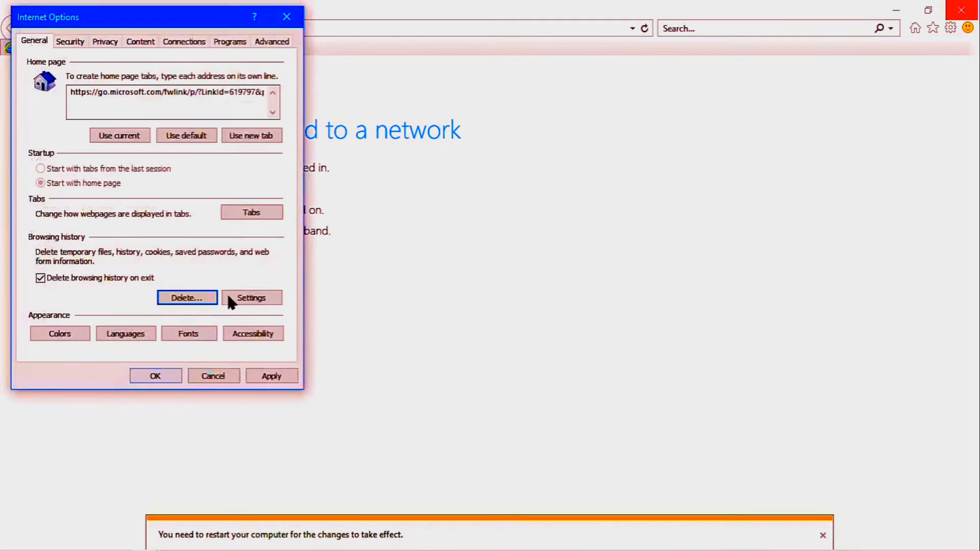
- Customize the Internet zone to enable initializing and scripting ActiveX controls not marked as safe and to prompt for user name and password at logon
click(63, 42)
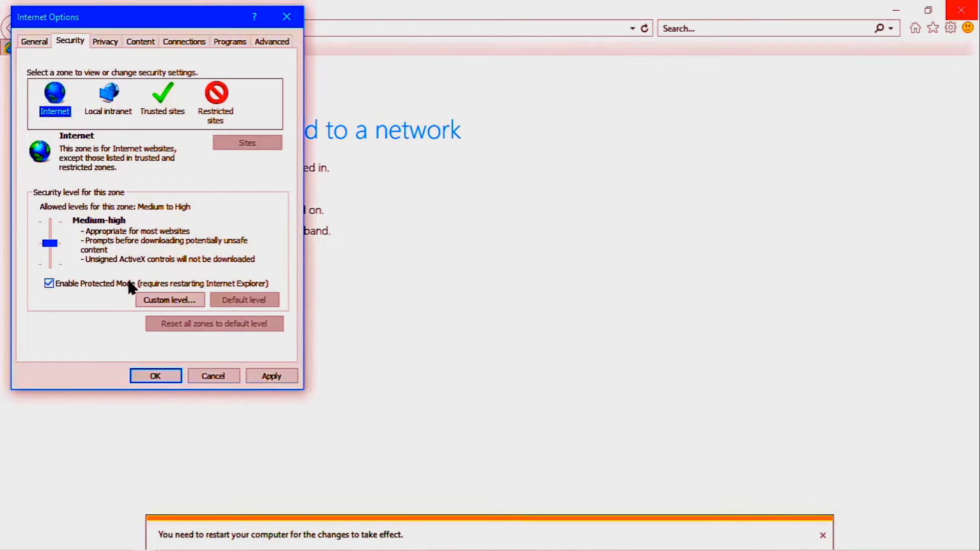
click(153, 301)
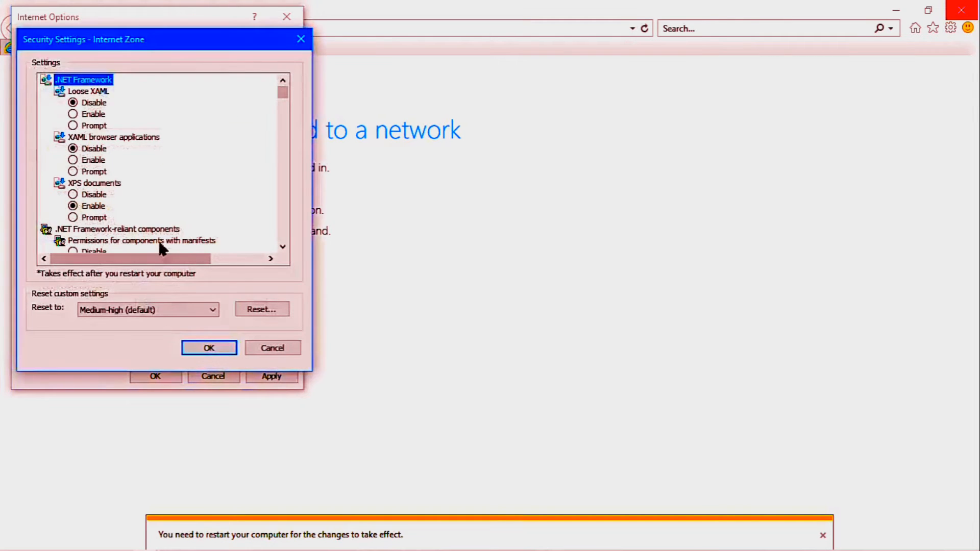
key(i)
scroll(155, 187, down, 2)
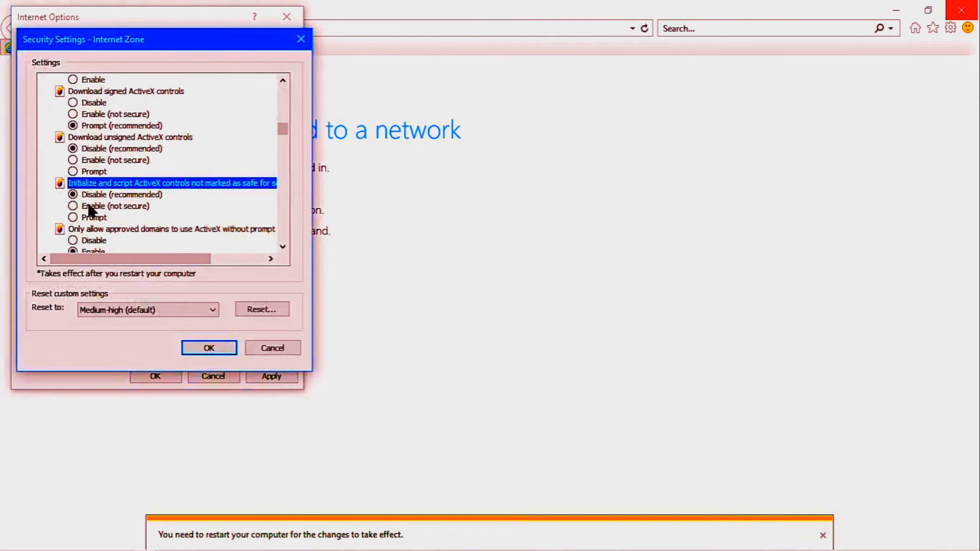
click(84, 206)
drag(284, 128, 270, 240)
click(202, 241)
click(191, 350)
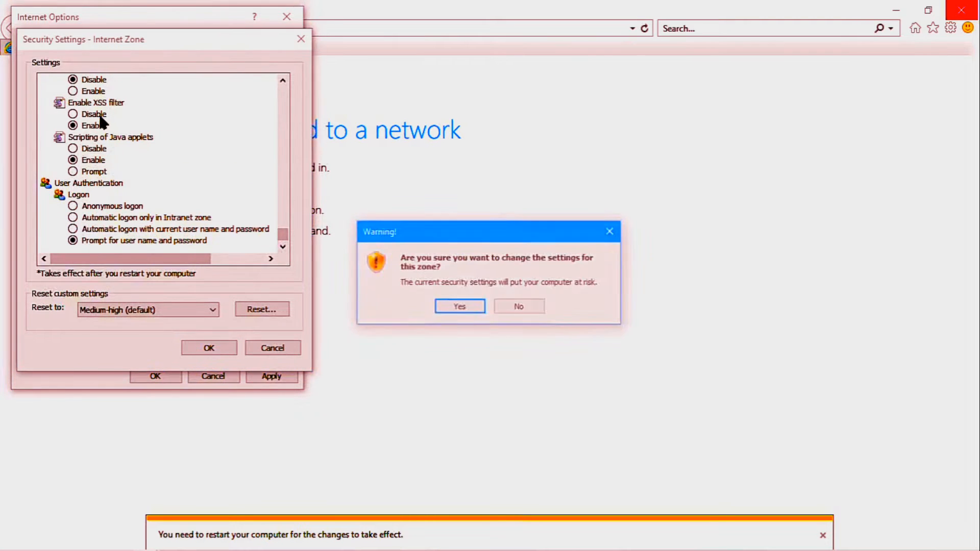
click(460, 308)
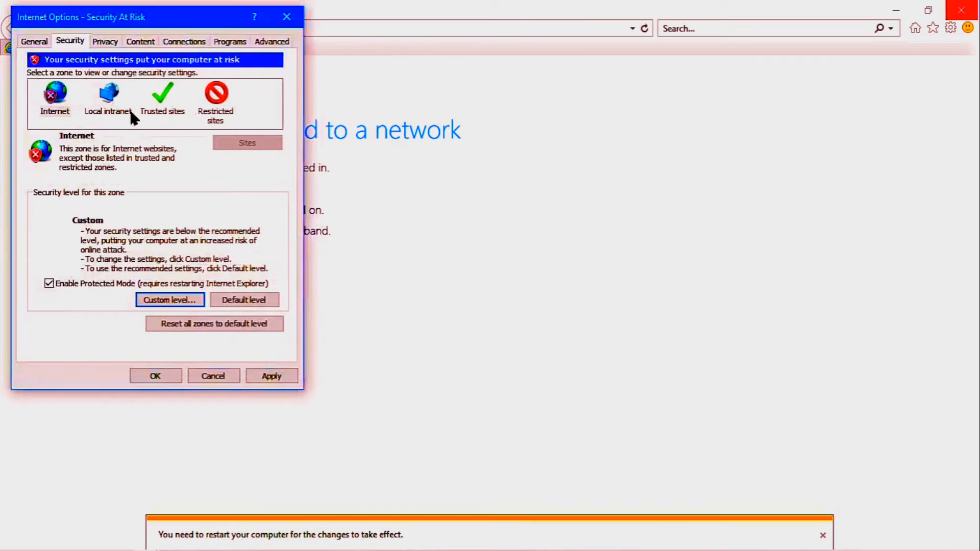
- Customize the Local intranet zone to enable scripting of ActiveX controls not marked as safe and to prompt for user name and password
click(115, 107)
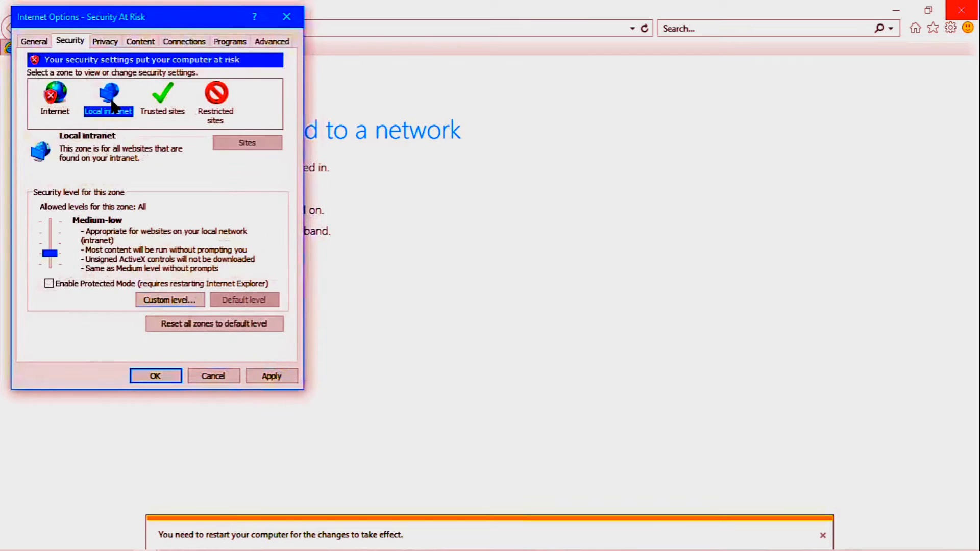
click(175, 299)
scroll(133, 167, down, 10)
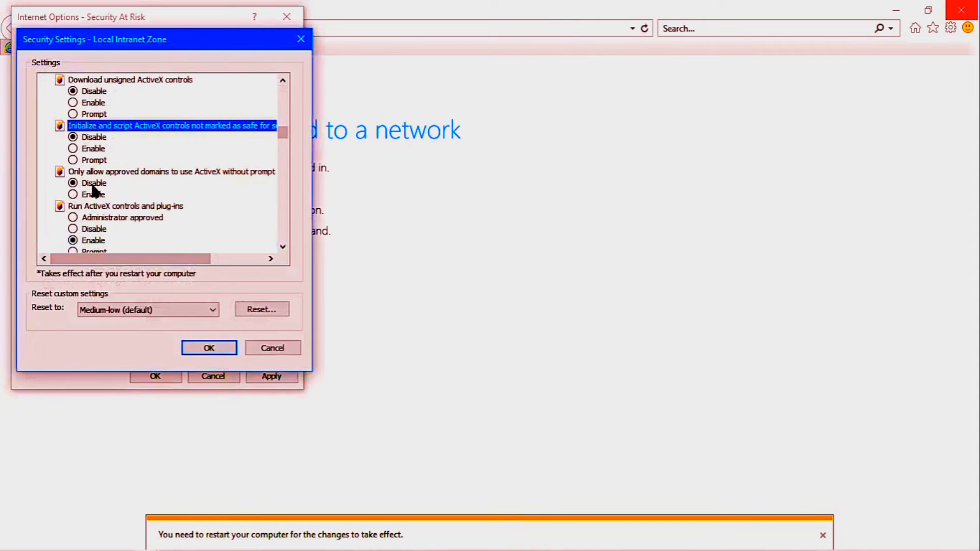
click(73, 149)
drag(283, 133, 275, 255)
click(160, 241)
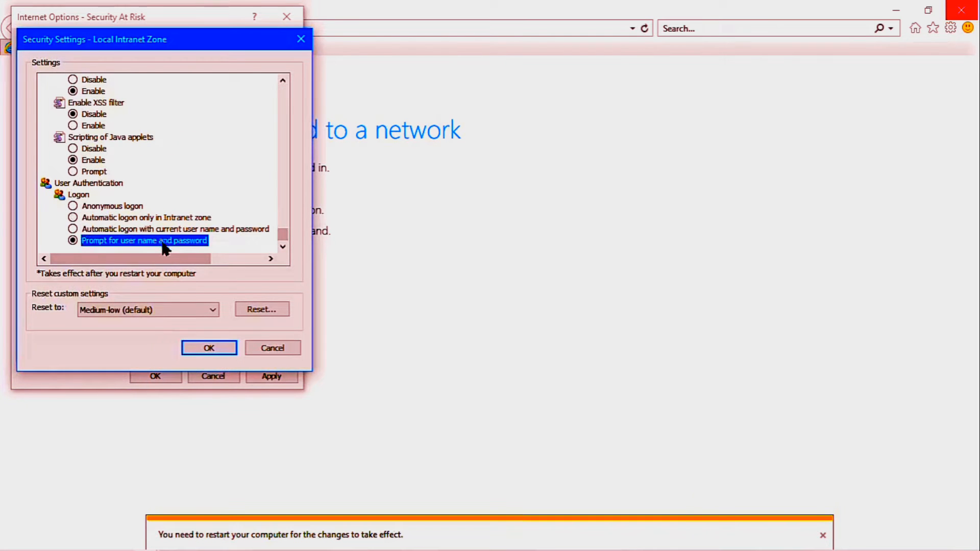
click(190, 348)
key(Return)
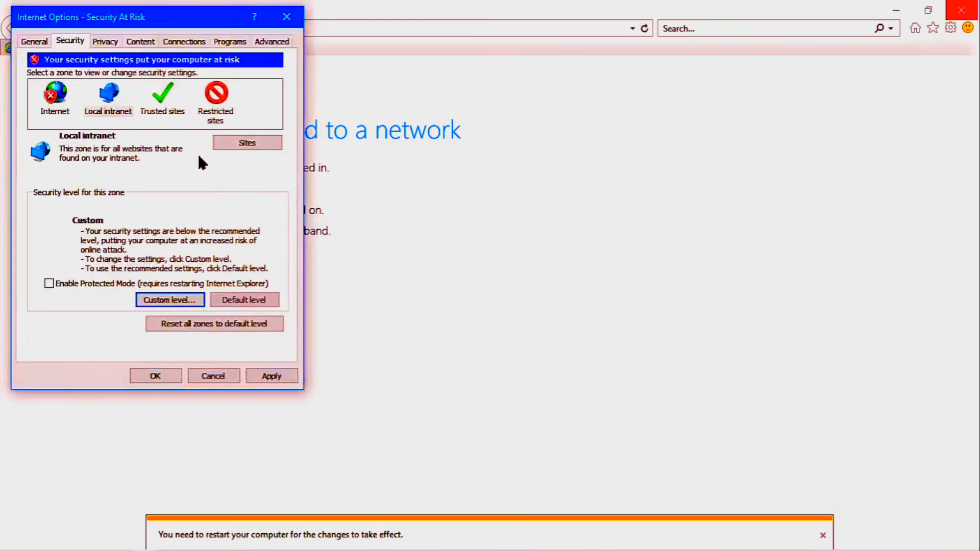
- Customize the Trusted sites zone to enable scripting of ActiveX controls not marked as safe and to prompt for user name and password
click(158, 96)
click(144, 301)
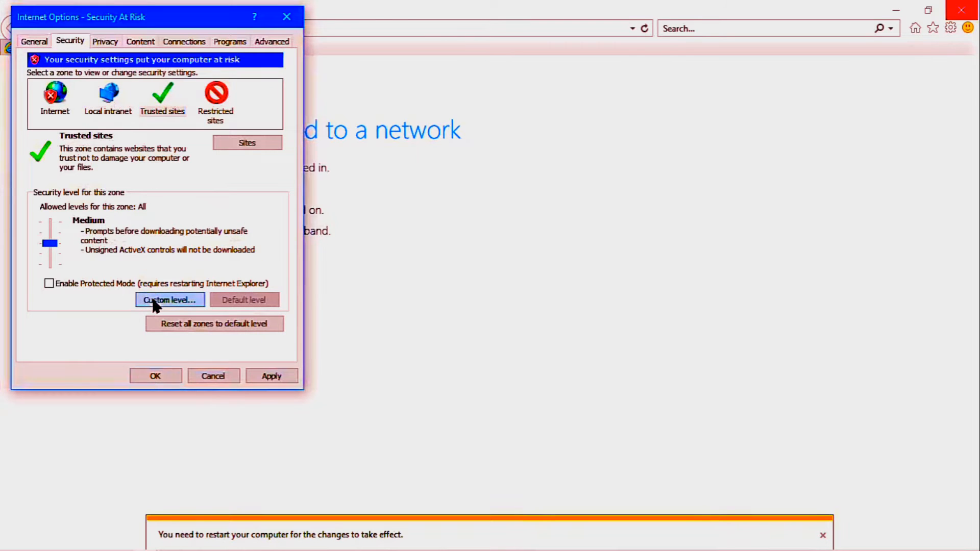
key(i)
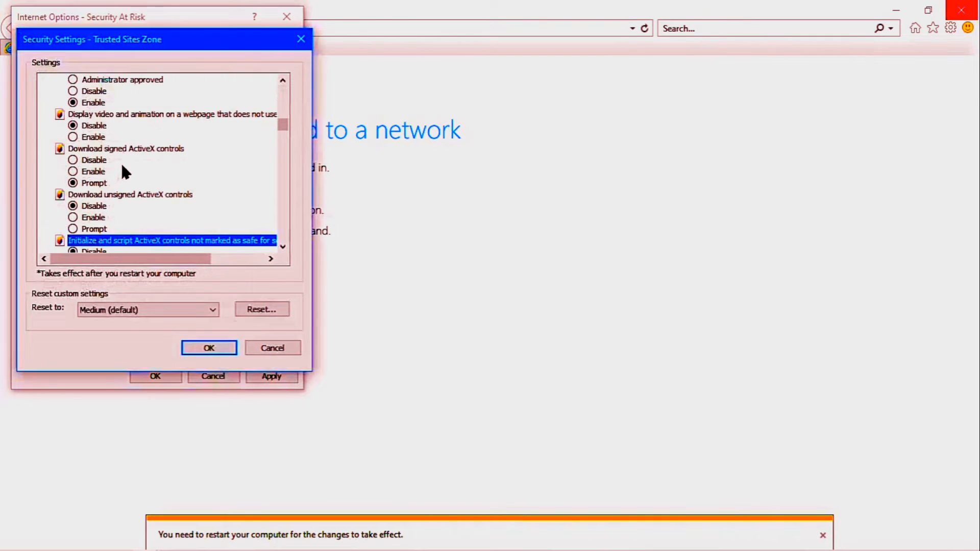
scroll(121, 166, down, 2)
click(85, 206)
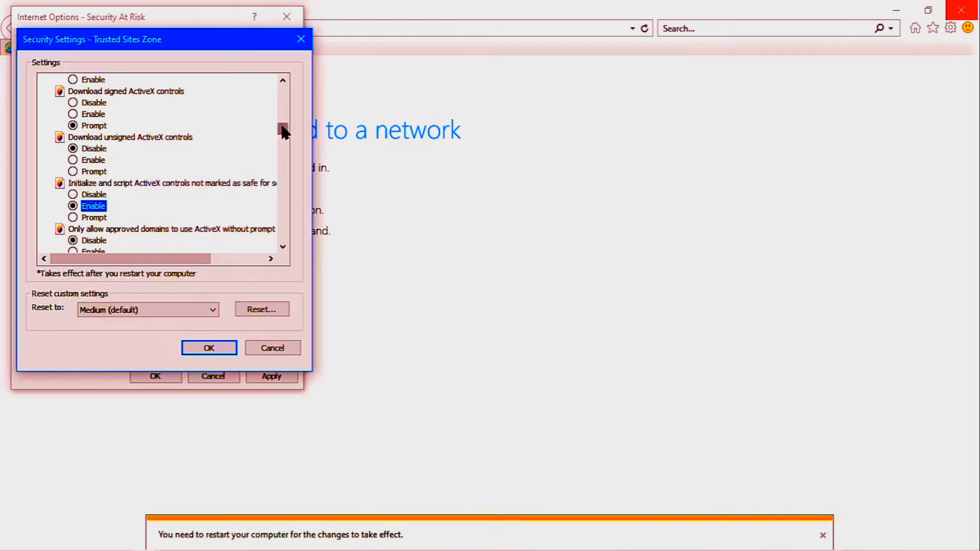
drag(282, 127, 282, 233)
click(165, 242)
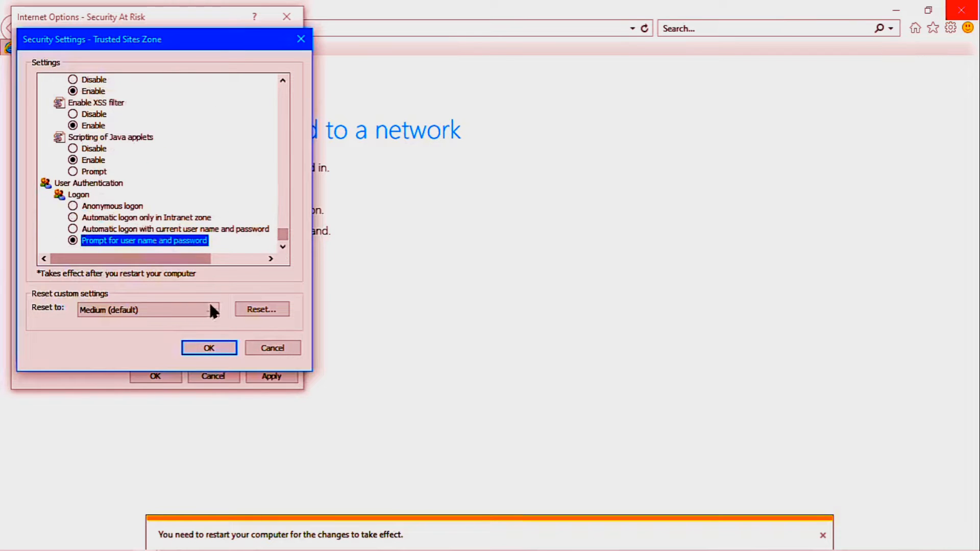
click(208, 347)
key(Return)
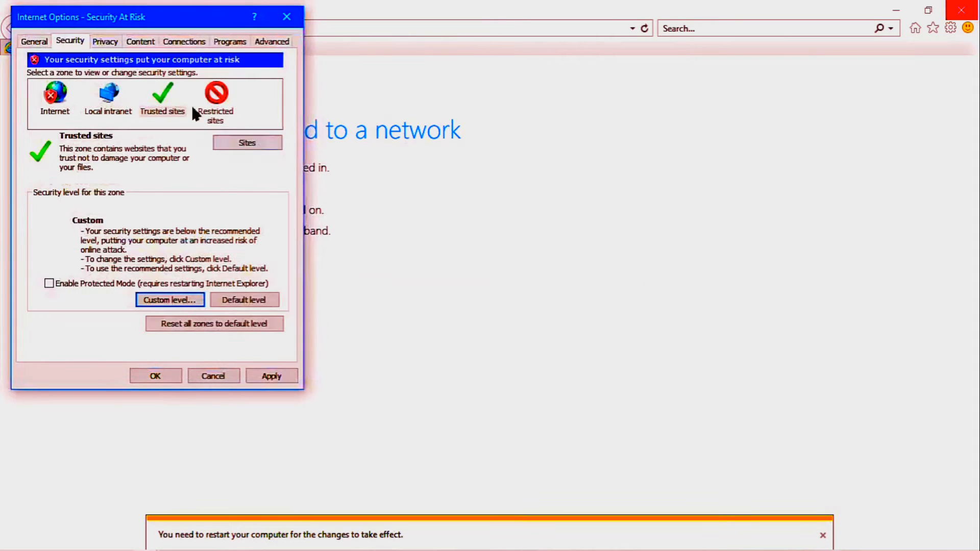
- Check the privacy and Pop-up Blocker settings, and clear the SSL state for certificates
click(102, 41)
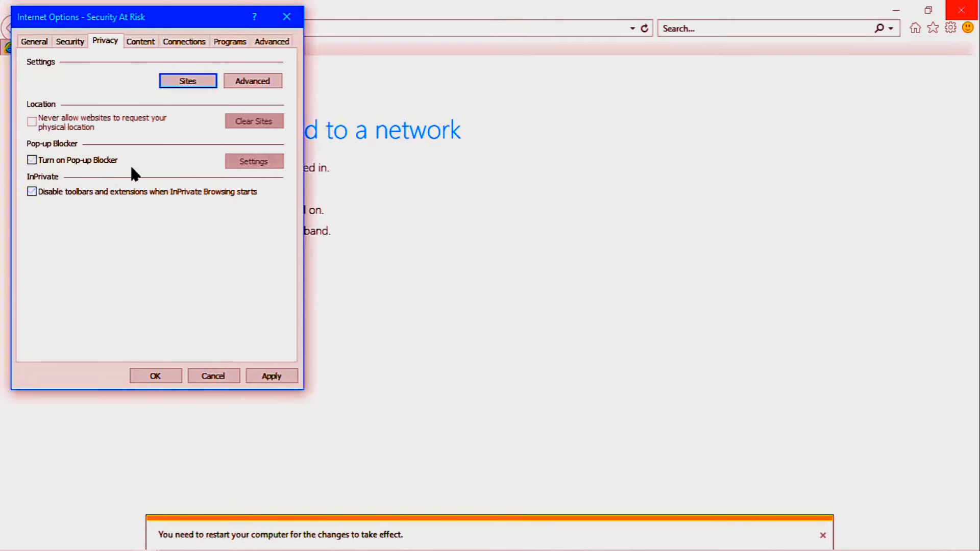
click(147, 42)
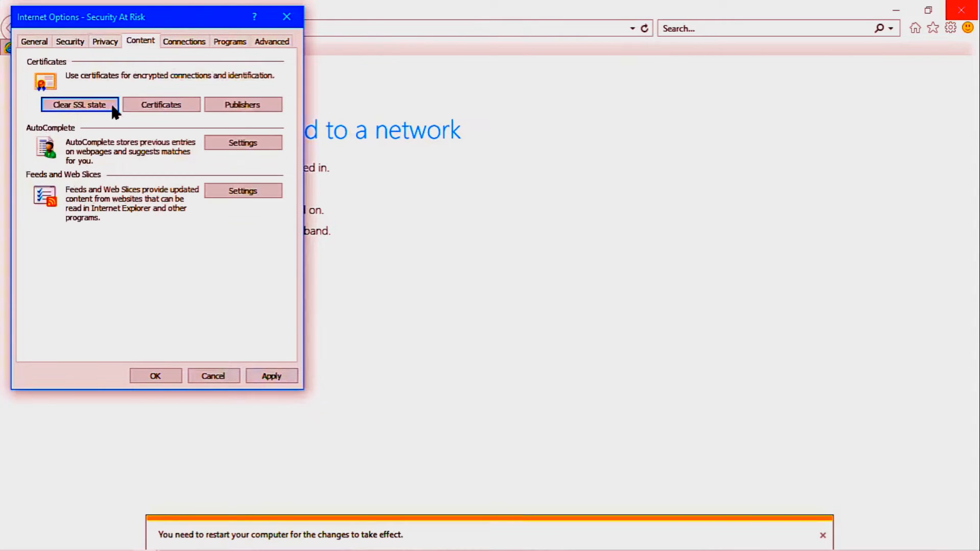
click(91, 103)
key(Return)
- Enable a proxy server for the LAN and bypass it for local addresses
click(201, 40)
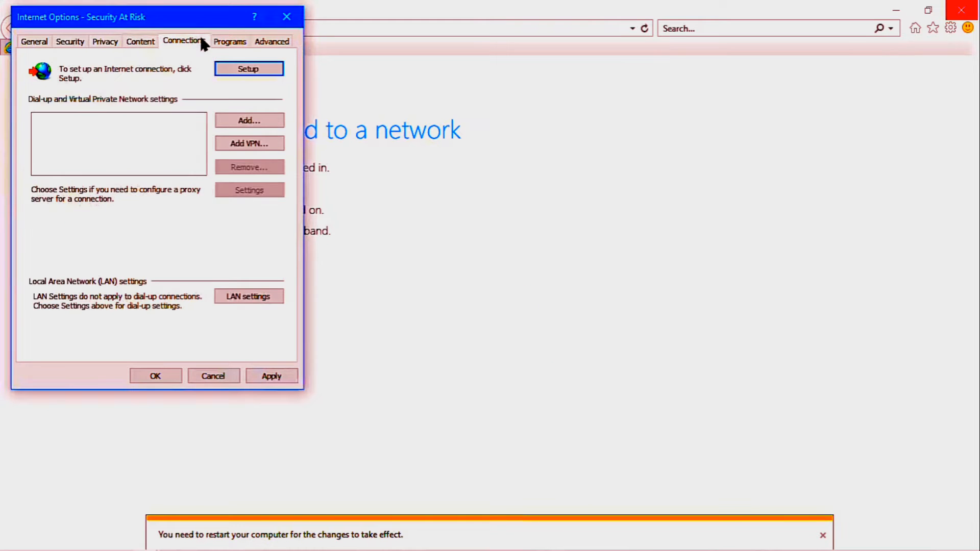
click(241, 297)
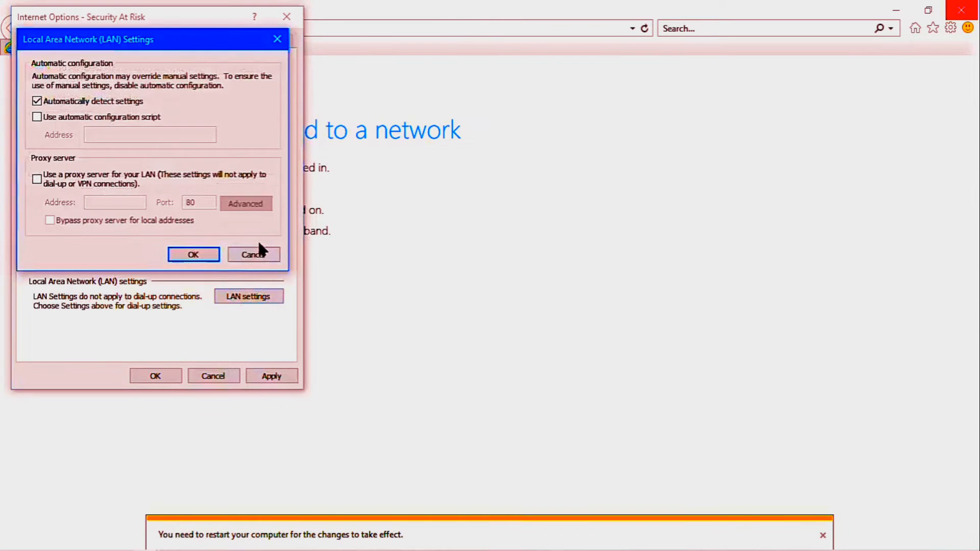
click(36, 179)
click(64, 219)
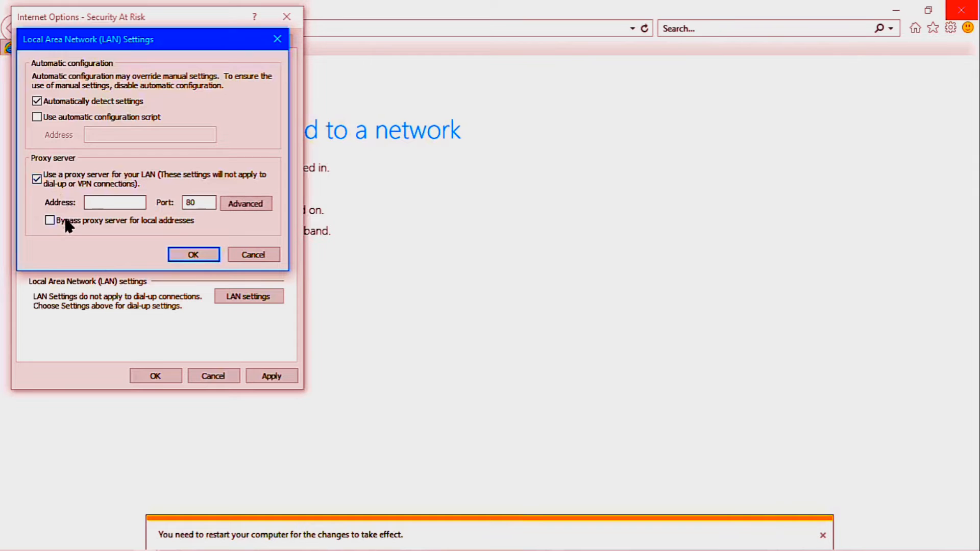
- Set the LAN proxy address to intweb.bankofbaroda.co.in and its port to 8080
click(97, 203)
text(intweb.banko)
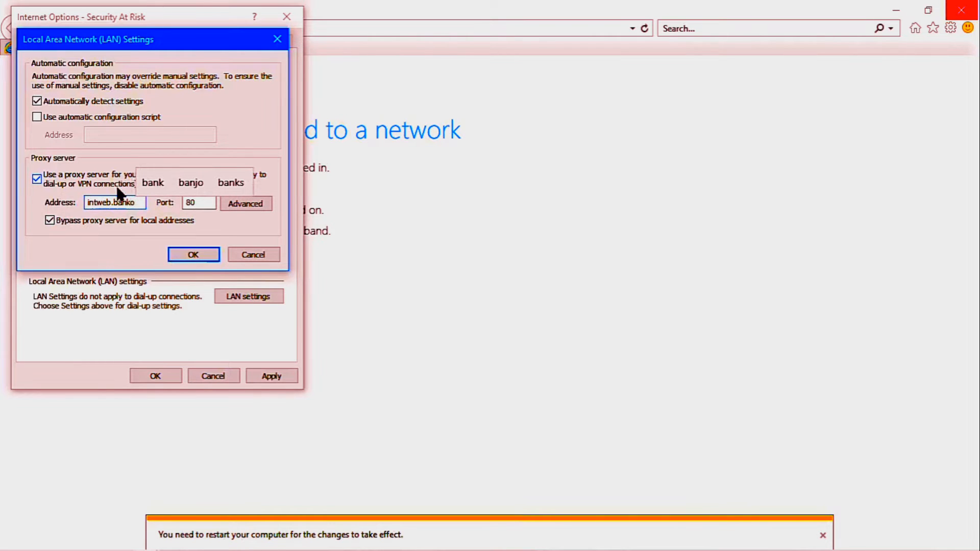
text(f)
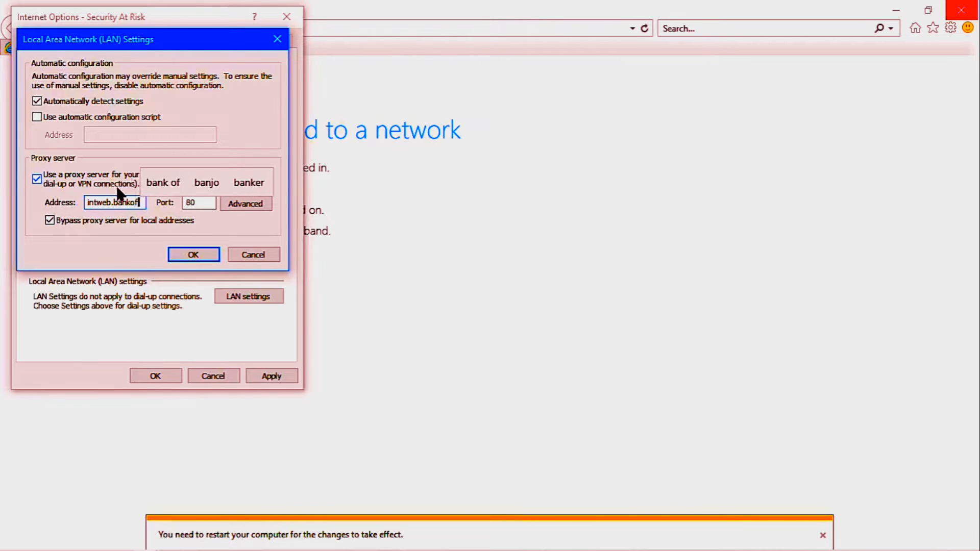
text(barod)
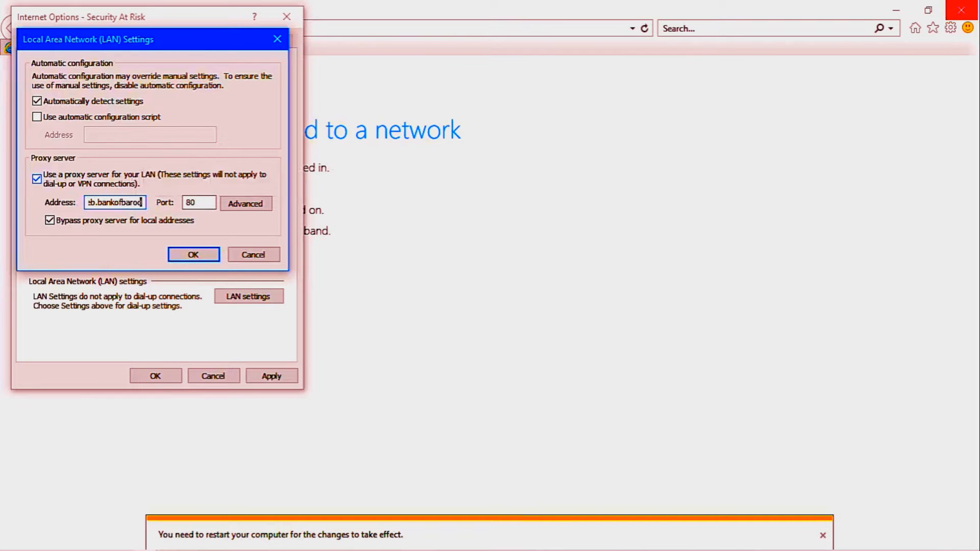
text(a.co.in)
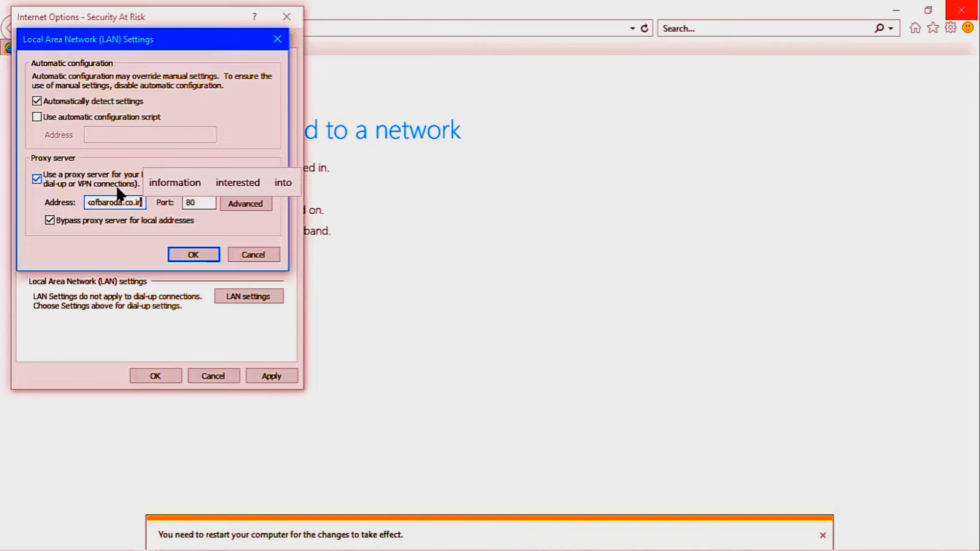
click(205, 200)
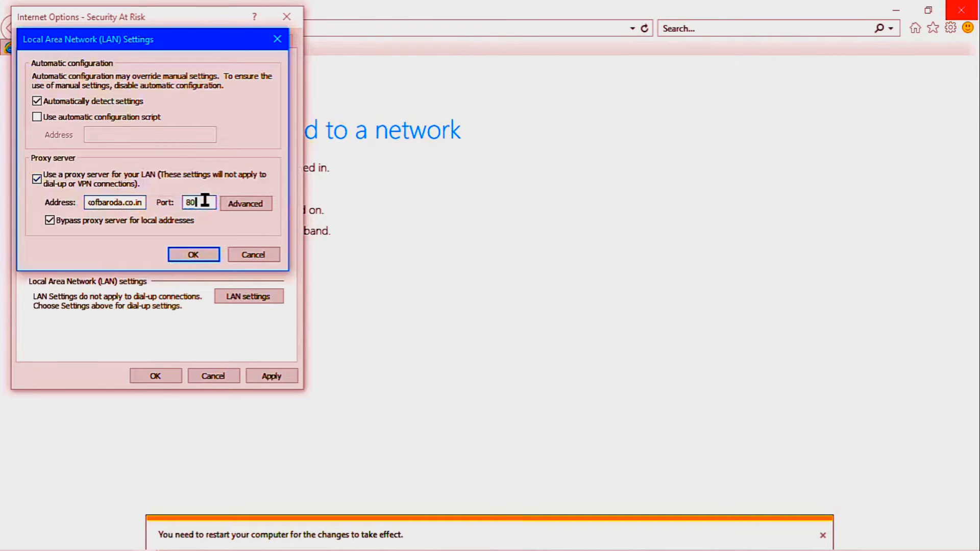
text(80)
- Add the proxy exceptions *.bobibanking.com;*.bankofbaroda.co.in;*.resources.bob;172.*;192.168.1.* from the proxysettings.txt note to the advanced proxy settings
click(248, 204)
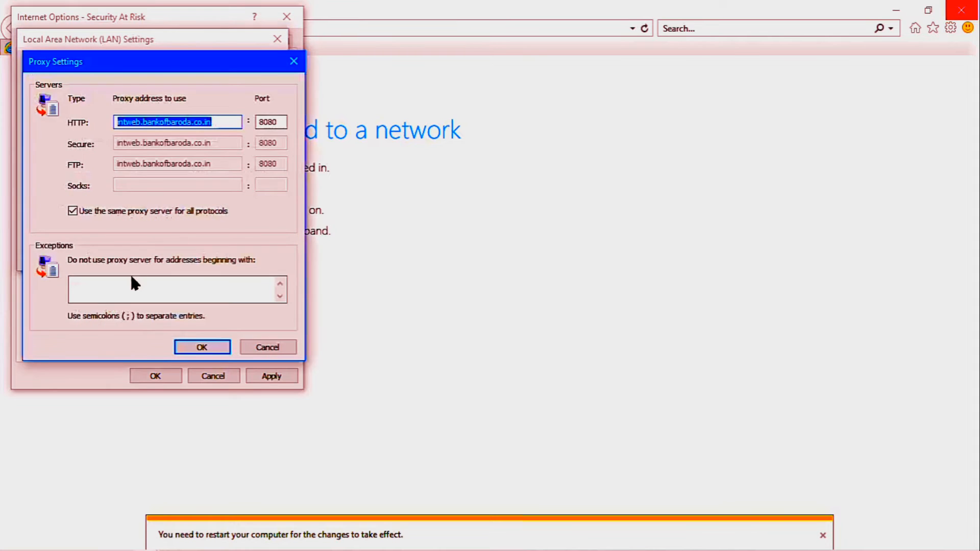
click(102, 284)
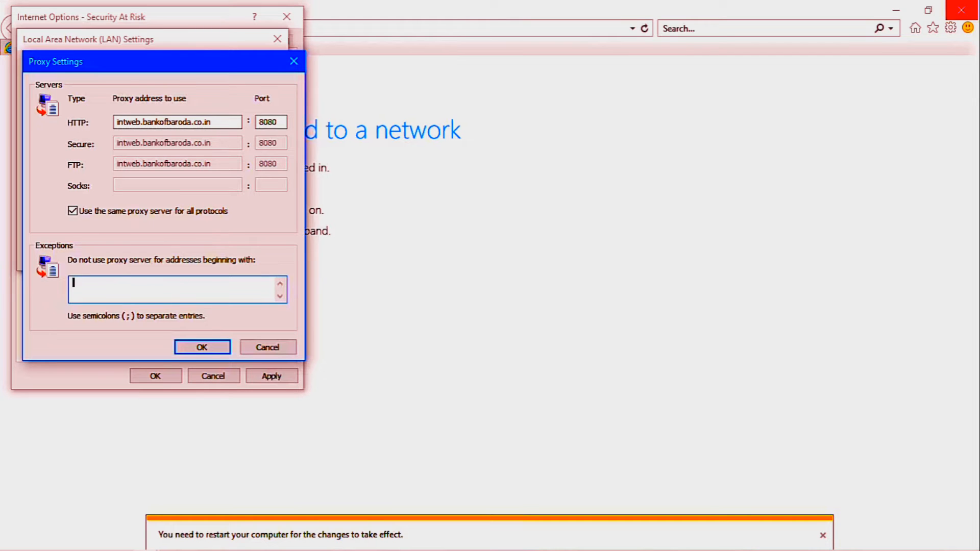
key(alt+Tab)
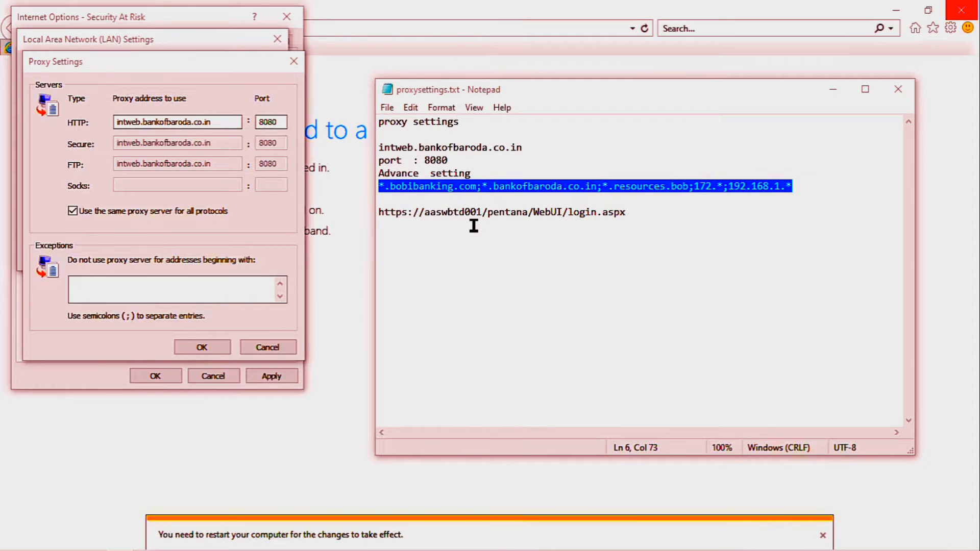
click(183, 289)
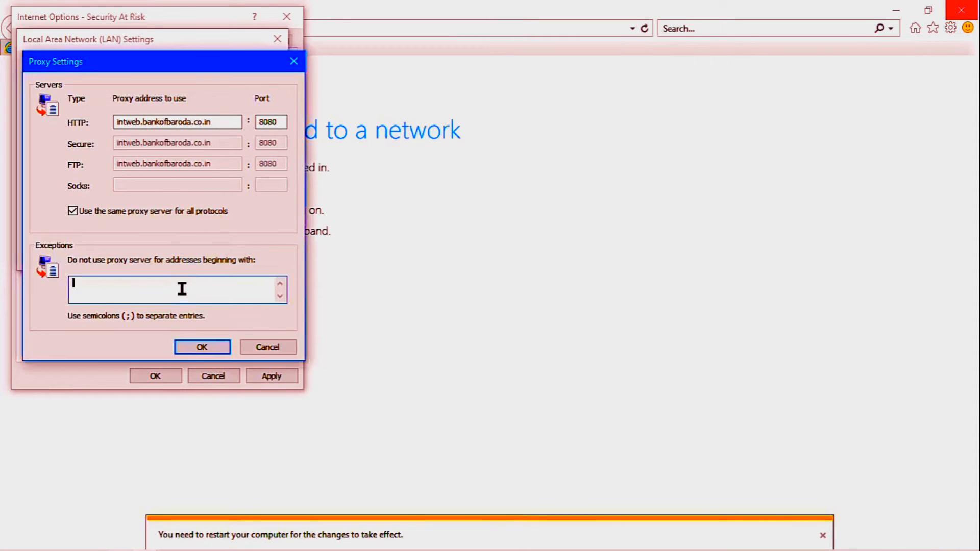
text(*.bobibanking.com;*.bankofbaroda.co.in;*.resources.bob;172.*;192.168.1.*)
click(209, 345)
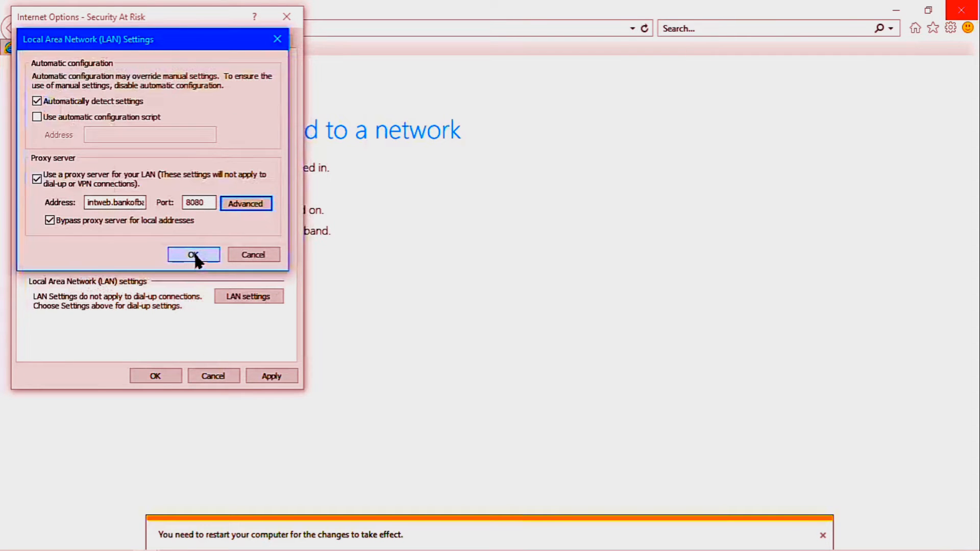
- Confirm the LAN settings and set the add-on manager to show all add-ons
click(195, 257)
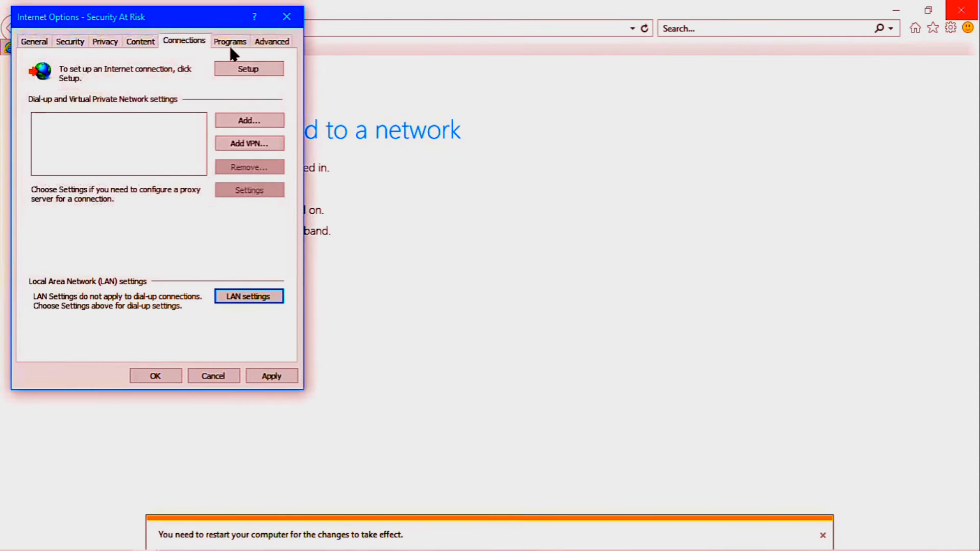
click(231, 44)
click(226, 166)
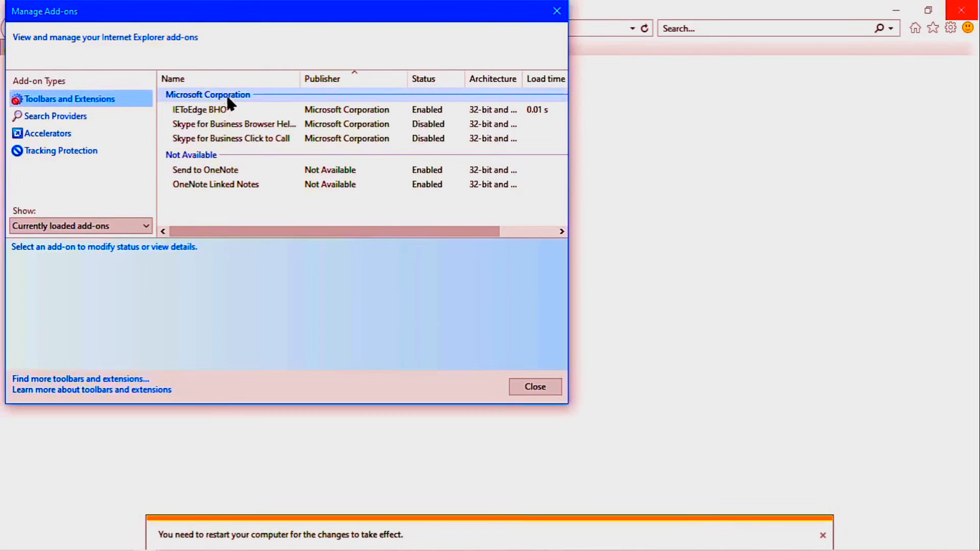
click(138, 226)
click(109, 238)
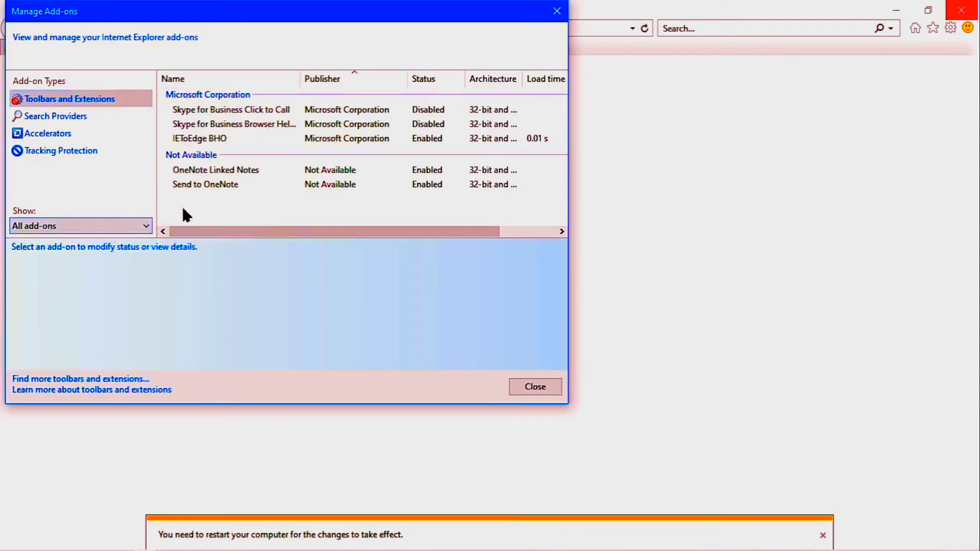
click(102, 225)
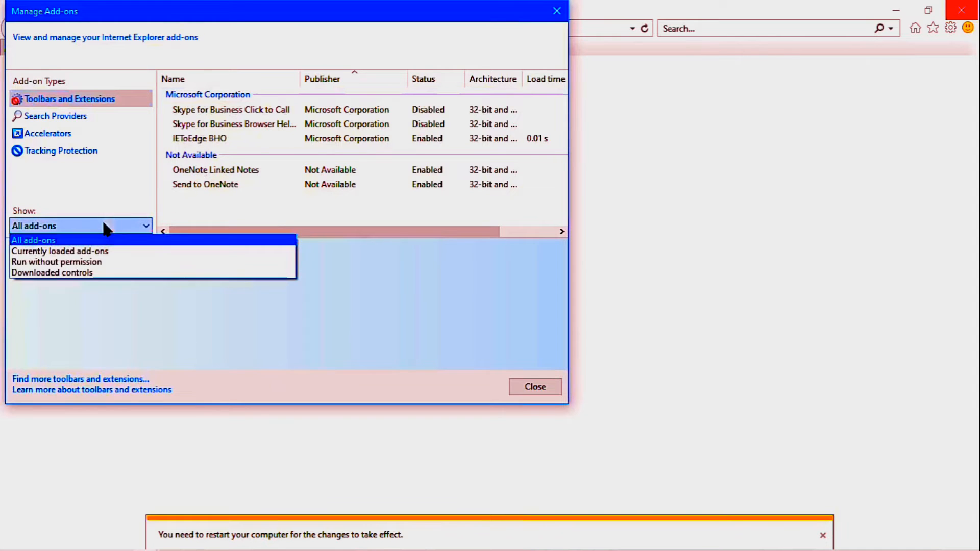
click(72, 276)
click(81, 228)
click(76, 240)
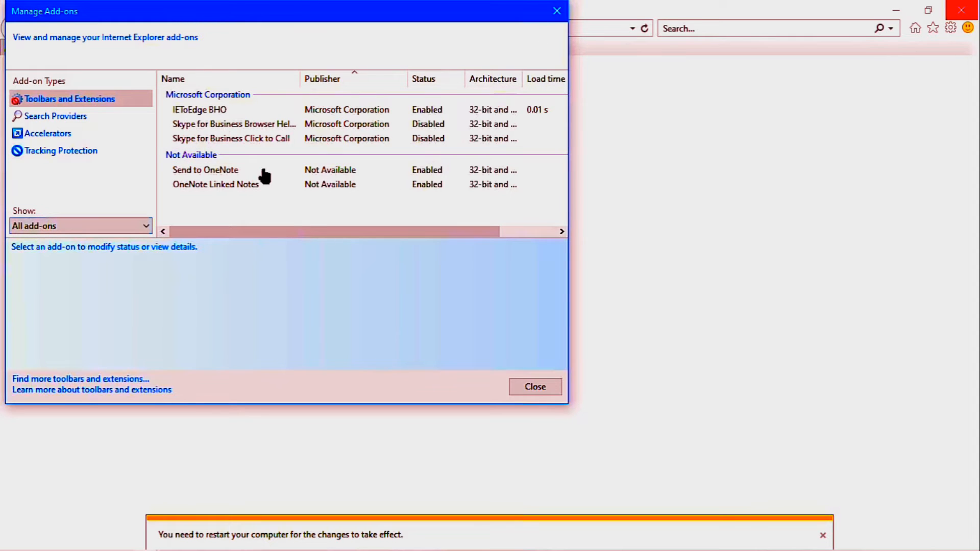
- Enable all Microsoft Corporation add-ons and apply the Internet Options changes
click(208, 156)
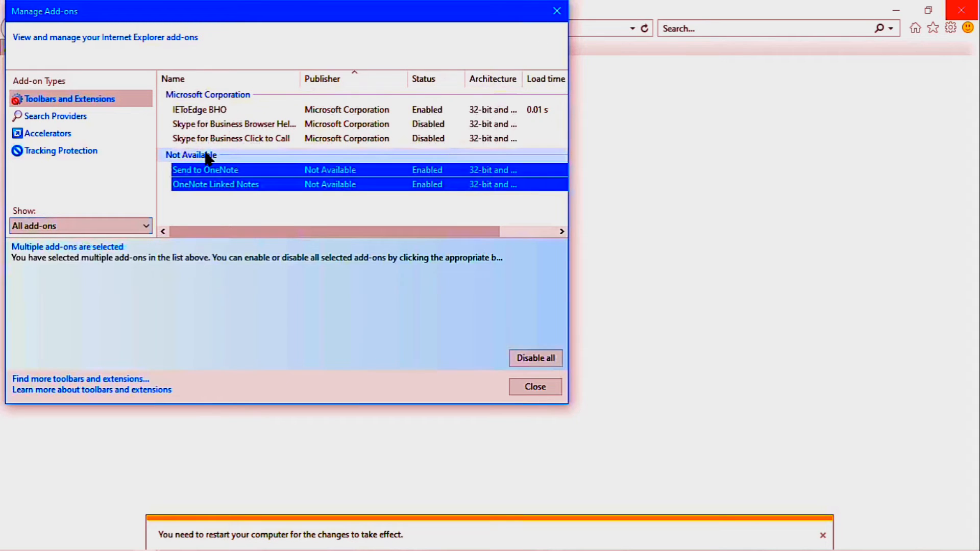
click(235, 97)
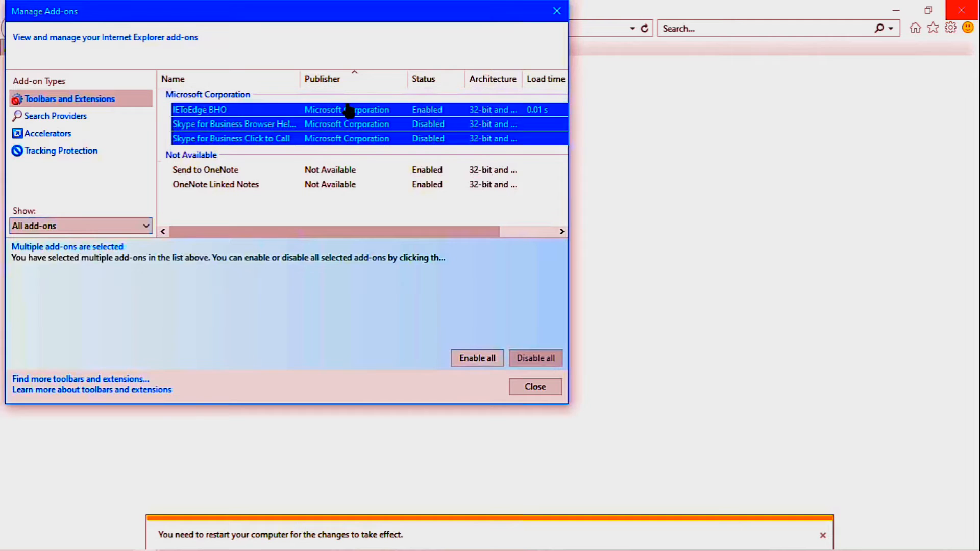
click(475, 359)
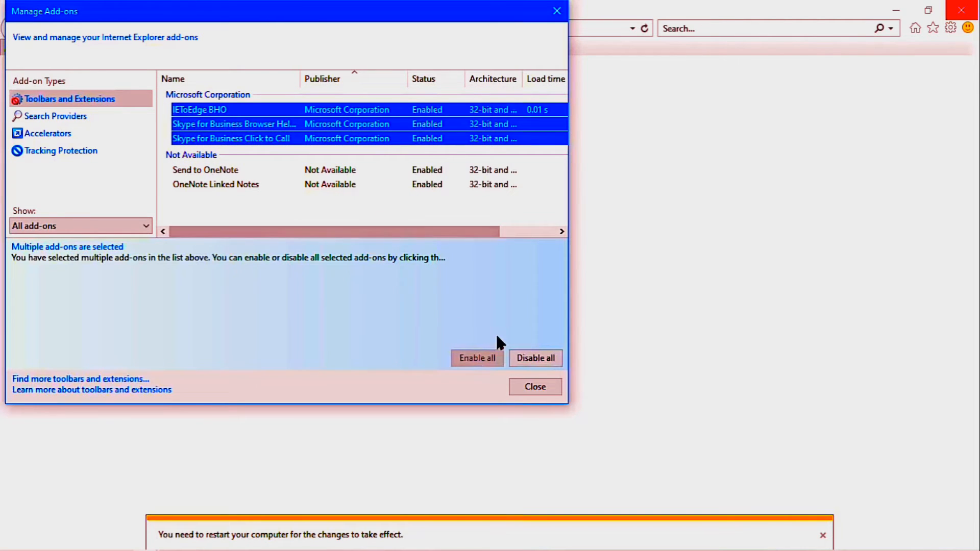
click(533, 389)
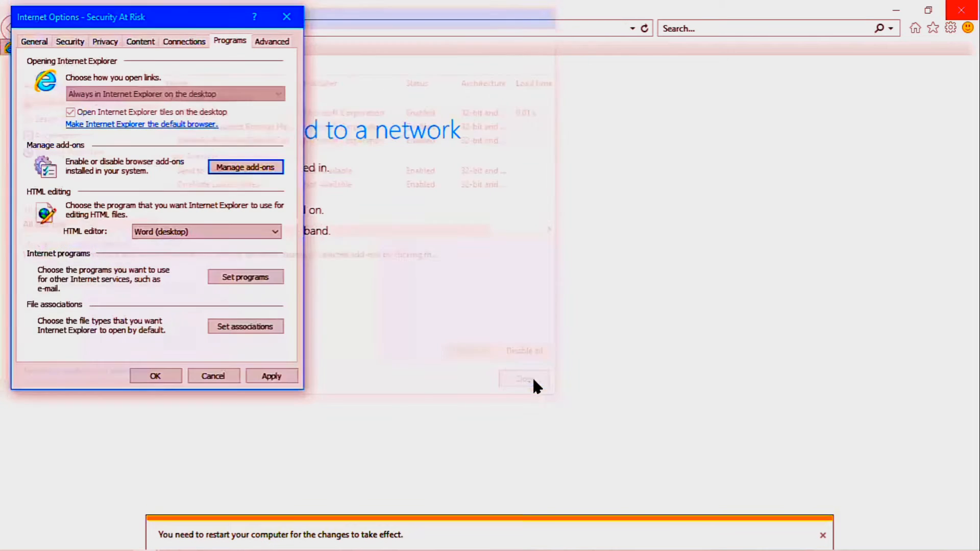
click(273, 377)
click(169, 378)
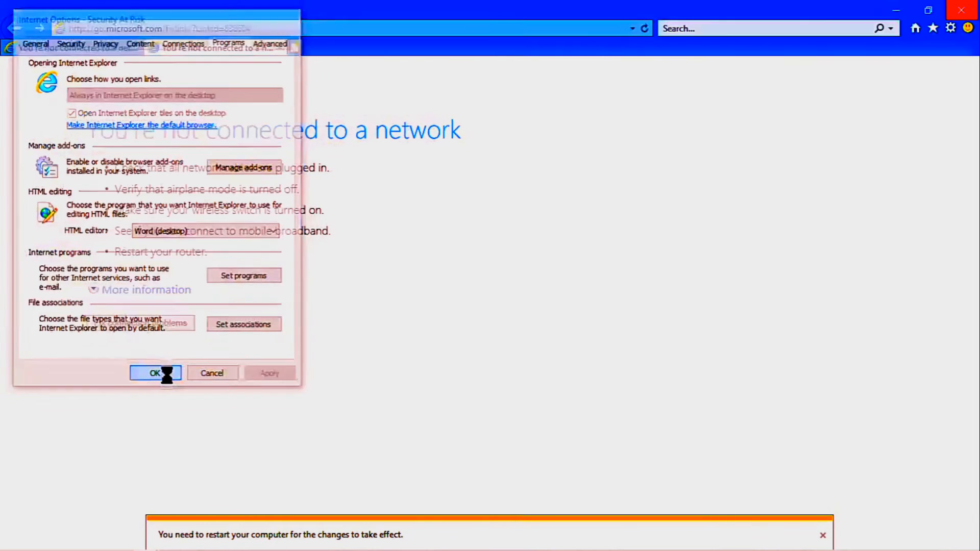
- Restart Internet Explorer, choosing to always close all tabs on exit, and minimize its new window
click(962, 11)
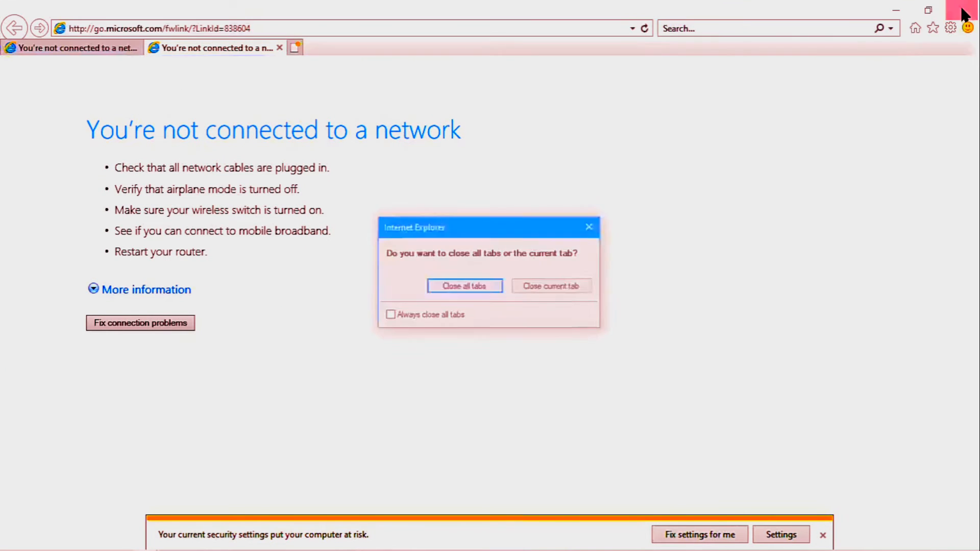
click(401, 320)
click(459, 287)
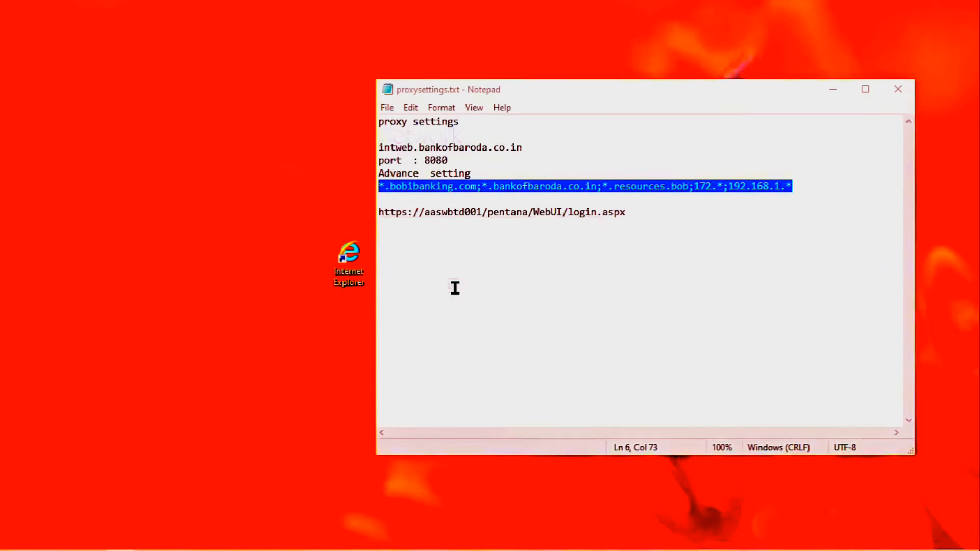
double_click(362, 264)
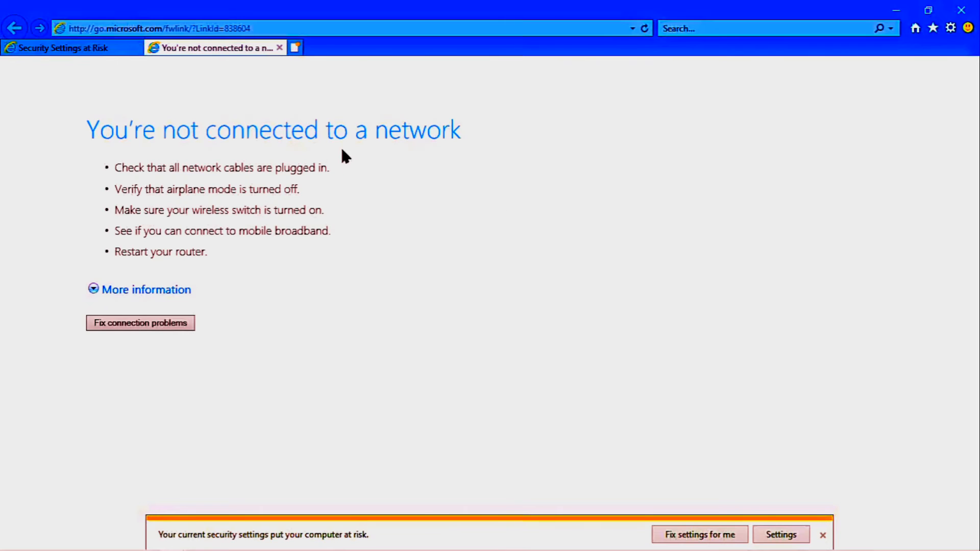
click(894, 10)
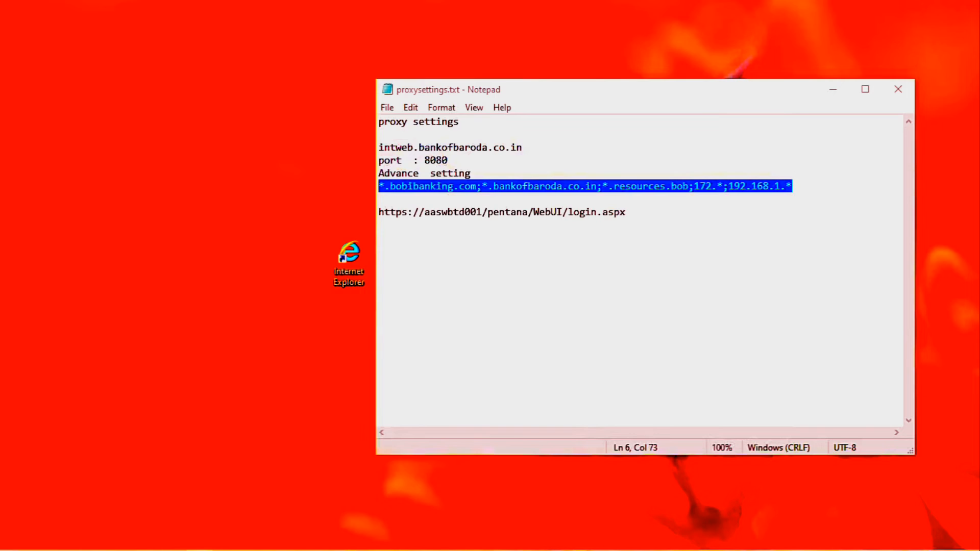
- Open a Command Prompt through cmd and force a group policy update with gpupdate /force
key(super+r)
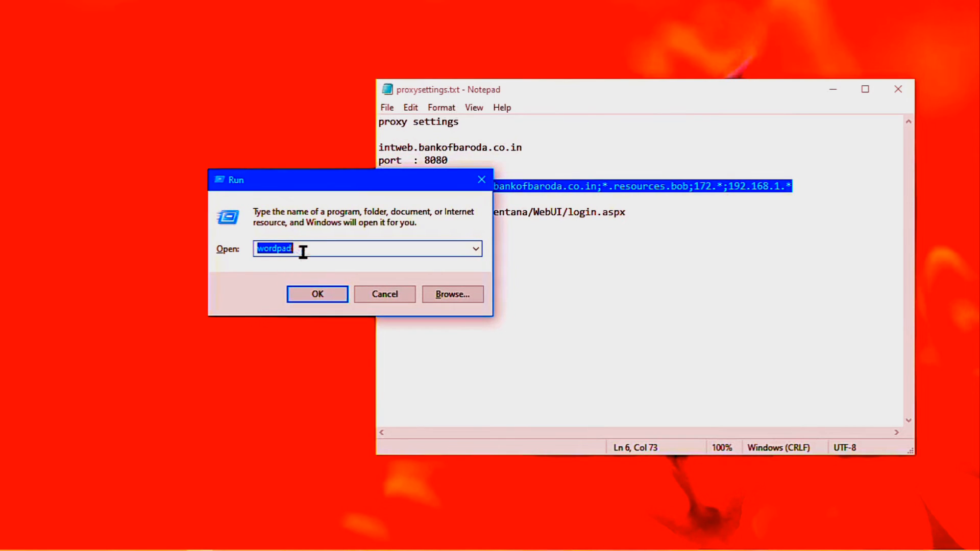
text(cmd)
key(Return)
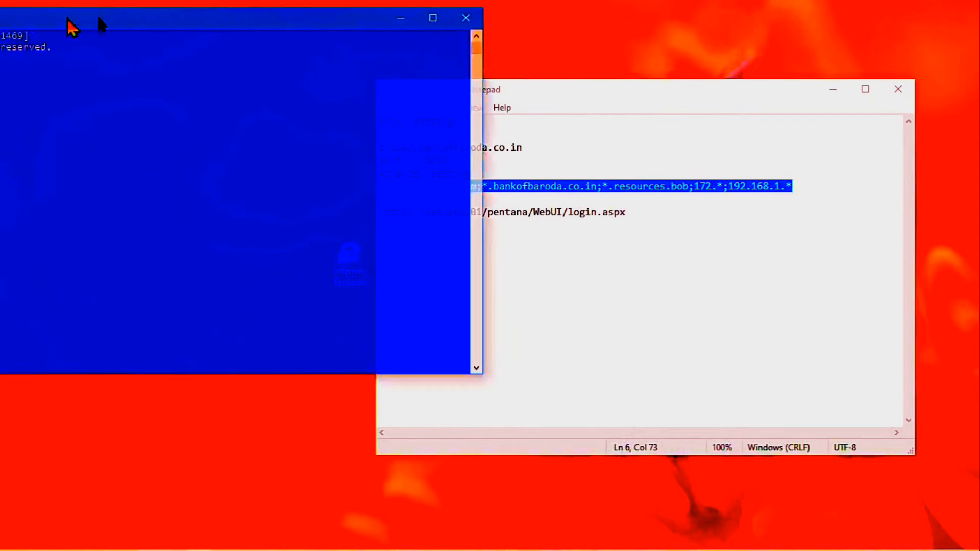
drag(70, 26, 449, 47)
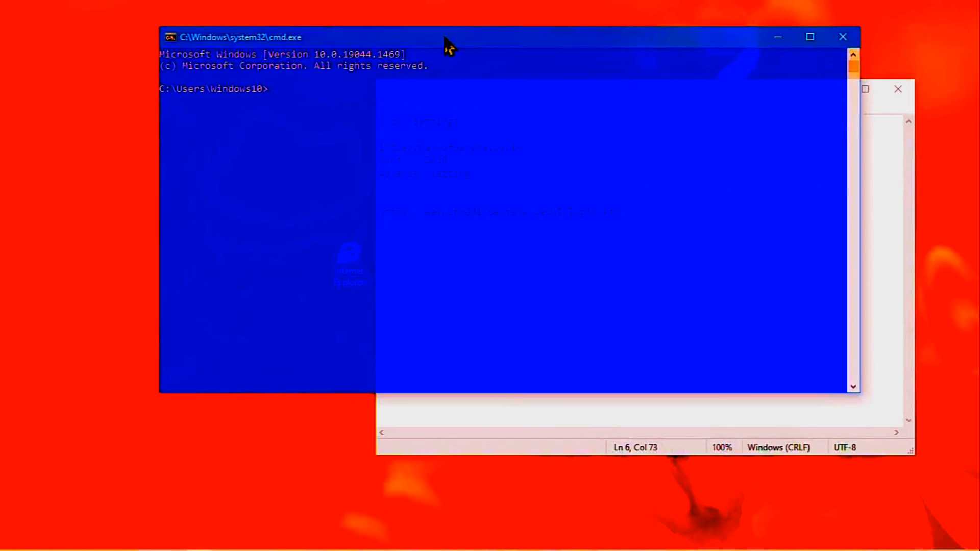
click(288, 89)
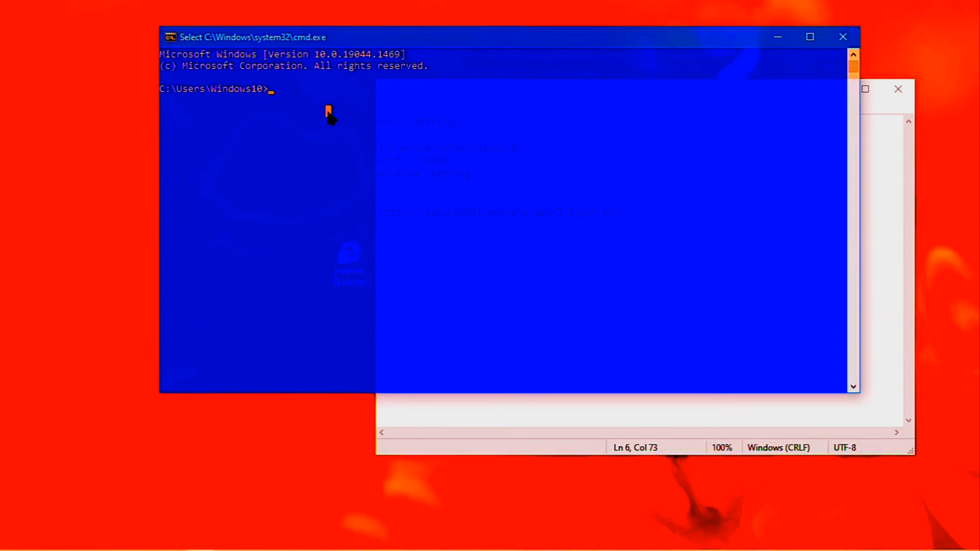
text(gpupdate /force)
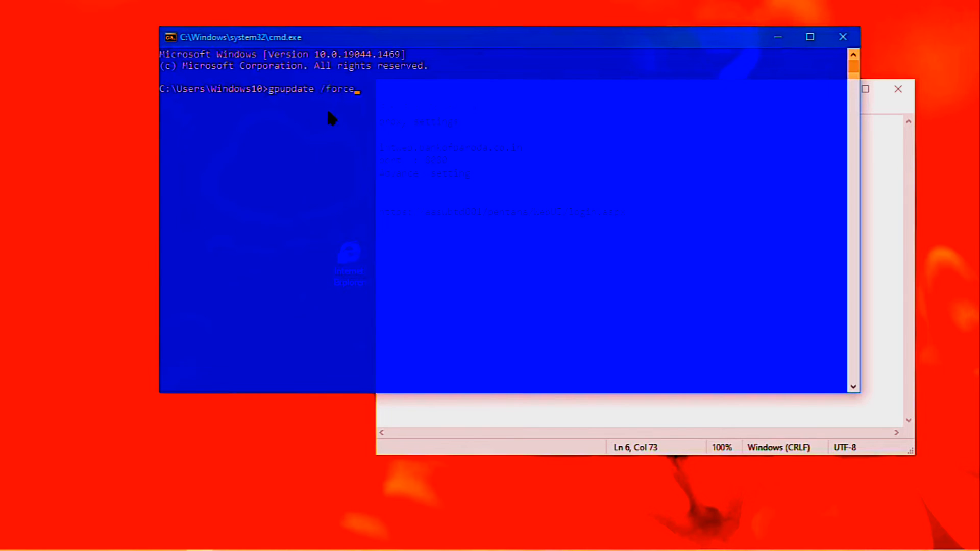
key(Return)
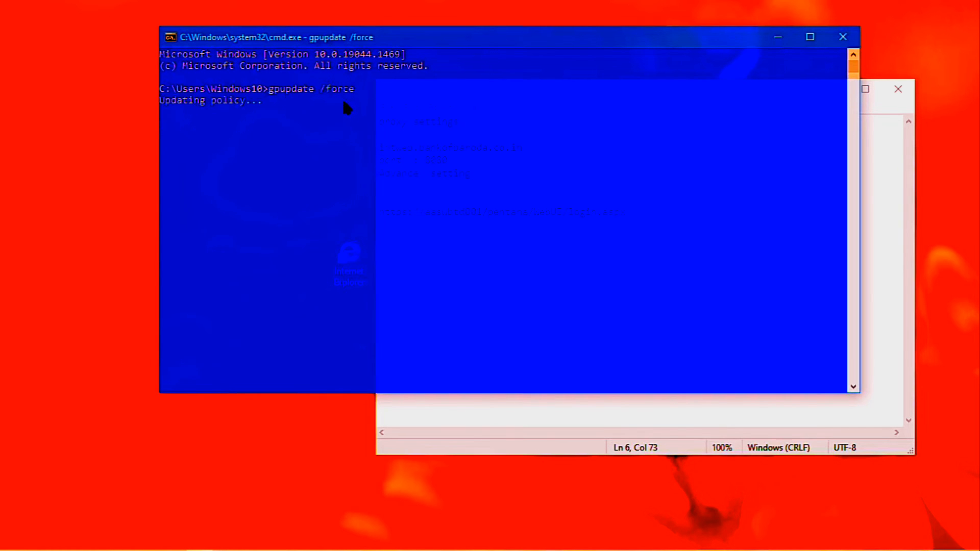
- Refresh the desktop several times while the policy update runs, and exit the Command Prompt once it finishes
right_click(2, 3)
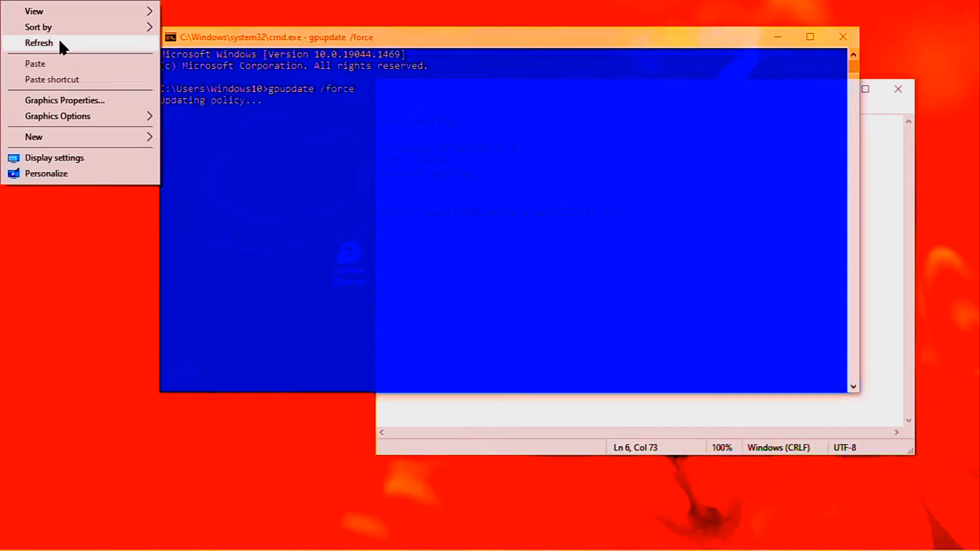
click(59, 43)
right_click(78, 38)
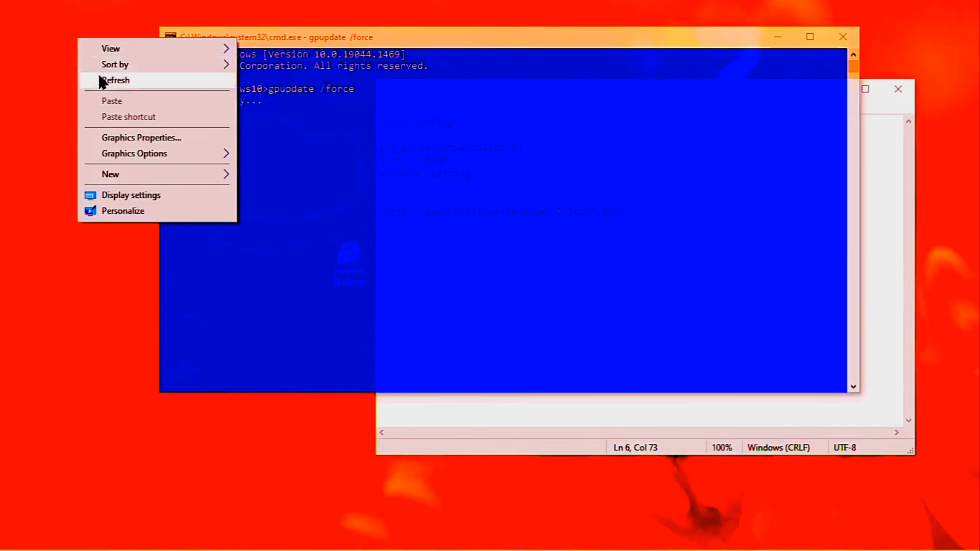
click(100, 78)
right_click(102, 79)
click(134, 115)
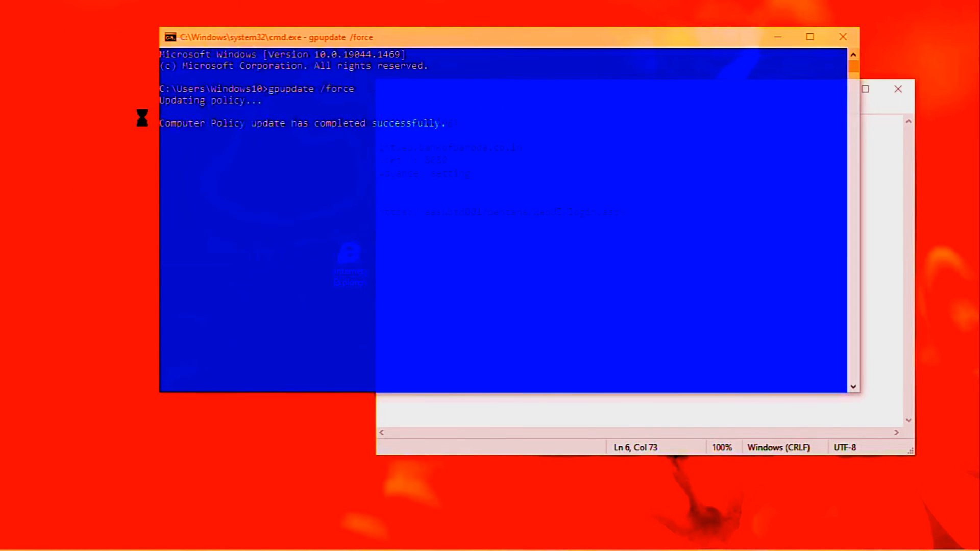
right_click(134, 113)
click(141, 155)
right_click(77, 62)
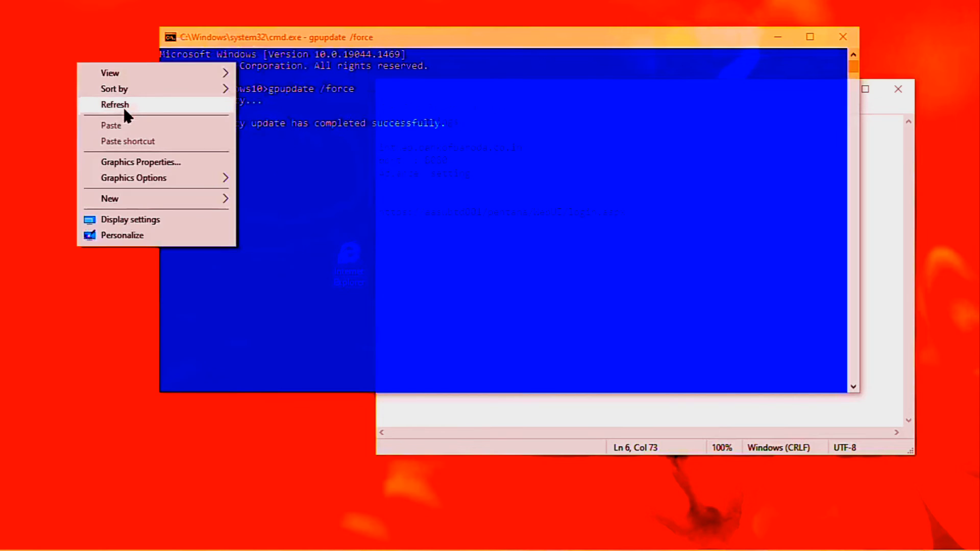
click(124, 107)
right_click(121, 104)
click(151, 148)
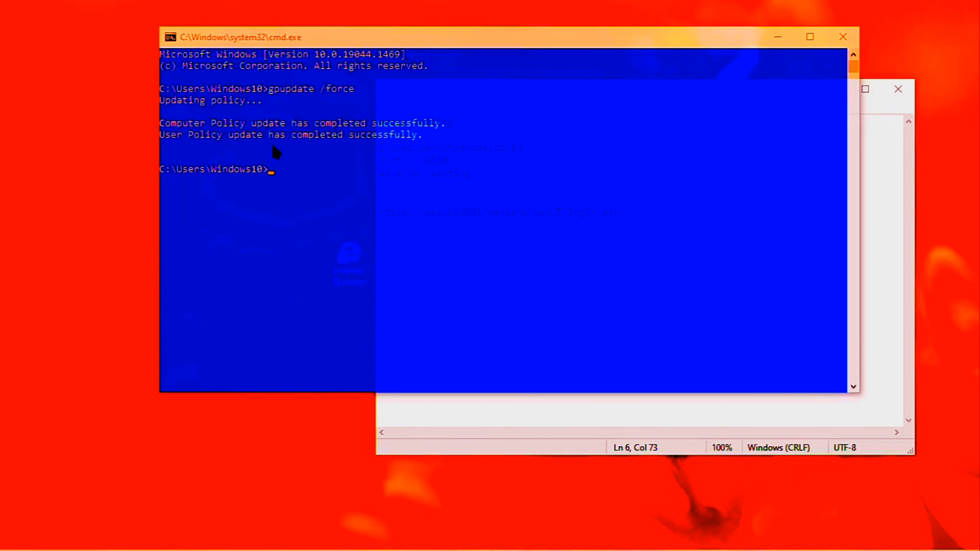
click(303, 178)
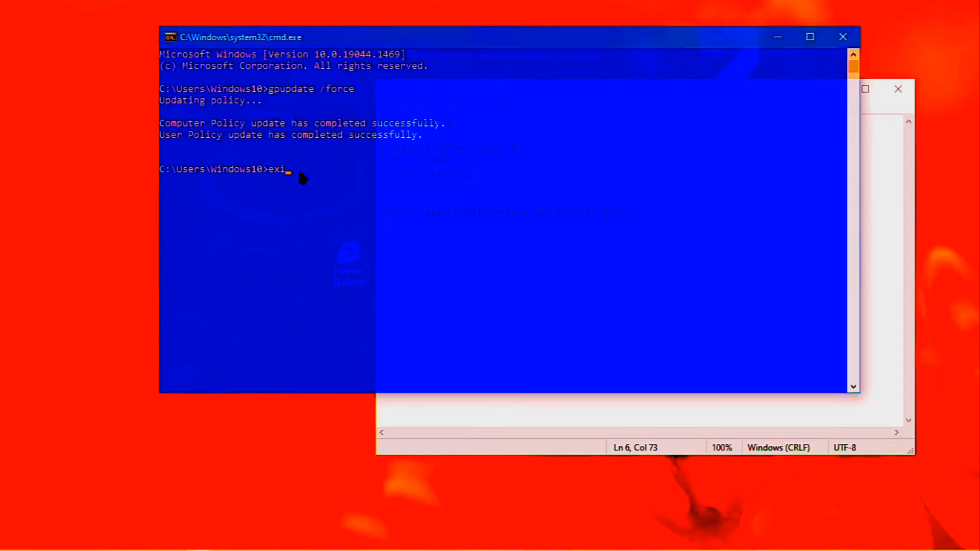
key(Return)
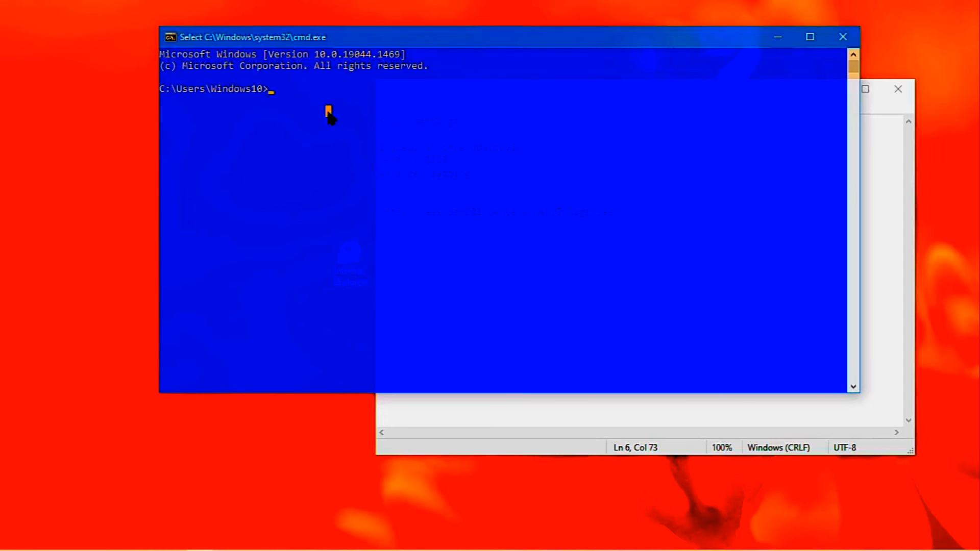
- Run gpupdate /force again in the Command Prompt and refresh the desktop repeatedly during the update
text(gpupdate /force)
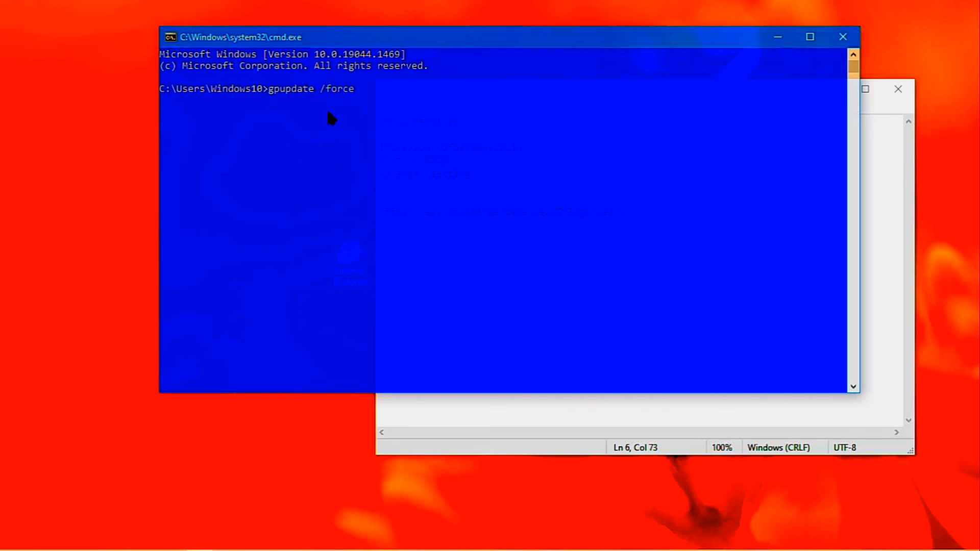
key(Return)
right_click(2, 1)
click(62, 45)
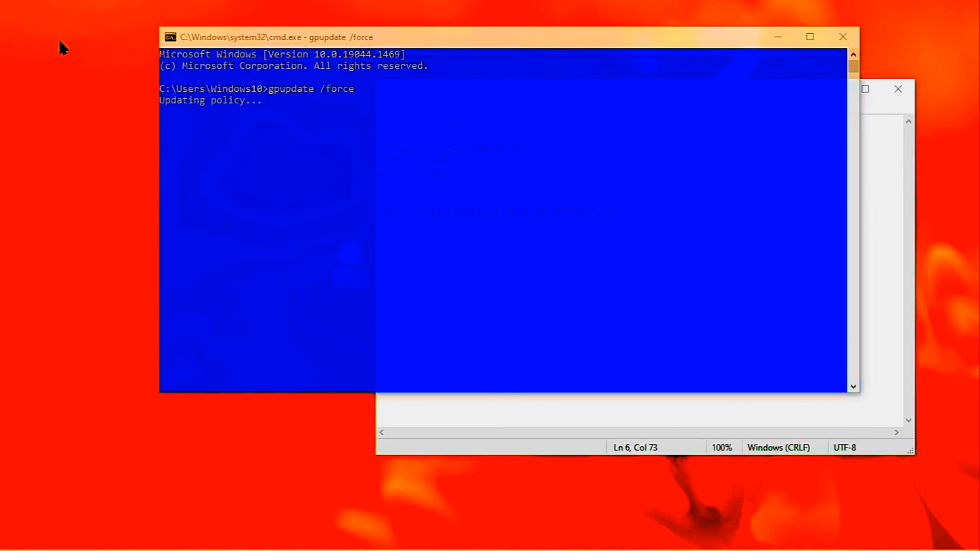
right_click(78, 36)
click(109, 80)
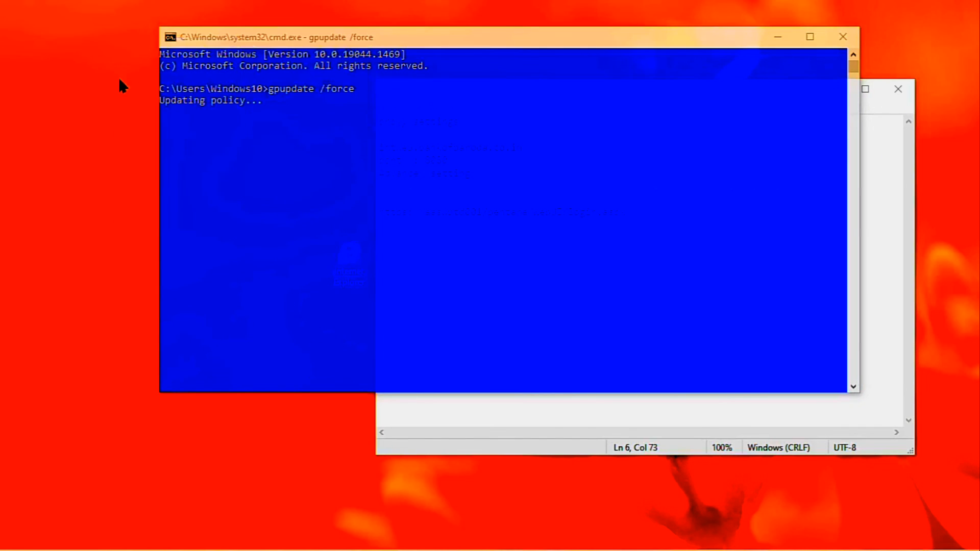
right_click(101, 77)
click(133, 116)
right_click(136, 117)
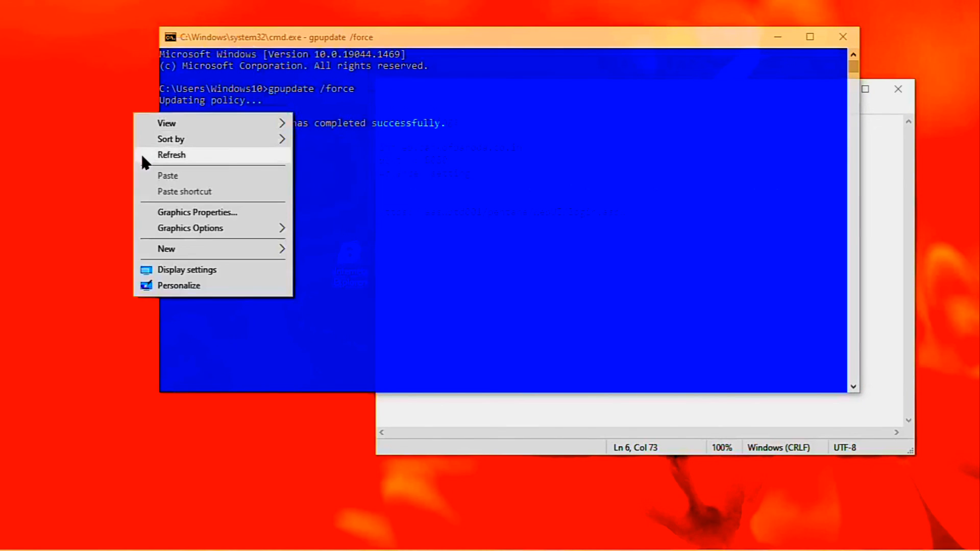
click(140, 154)
right_click(76, 60)
click(120, 102)
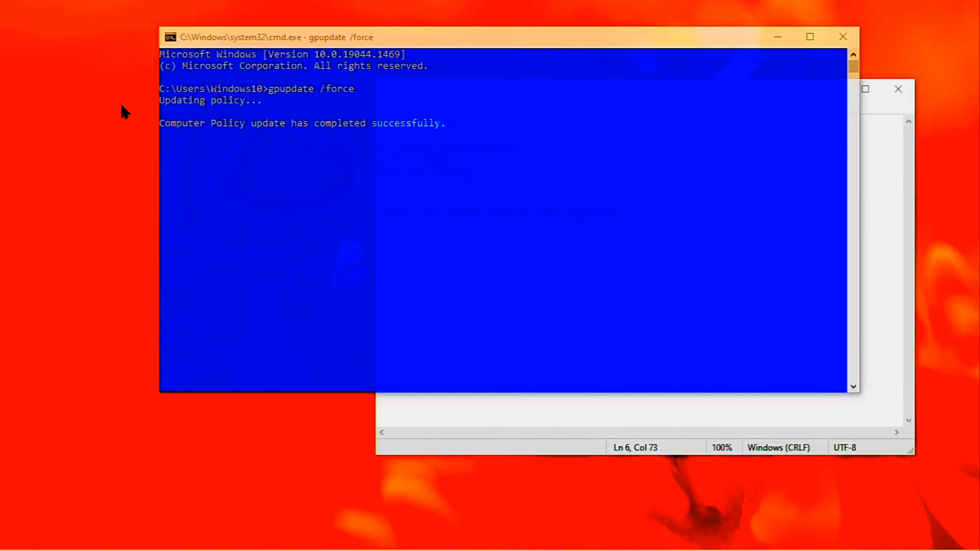
right_click(123, 106)
click(154, 148)
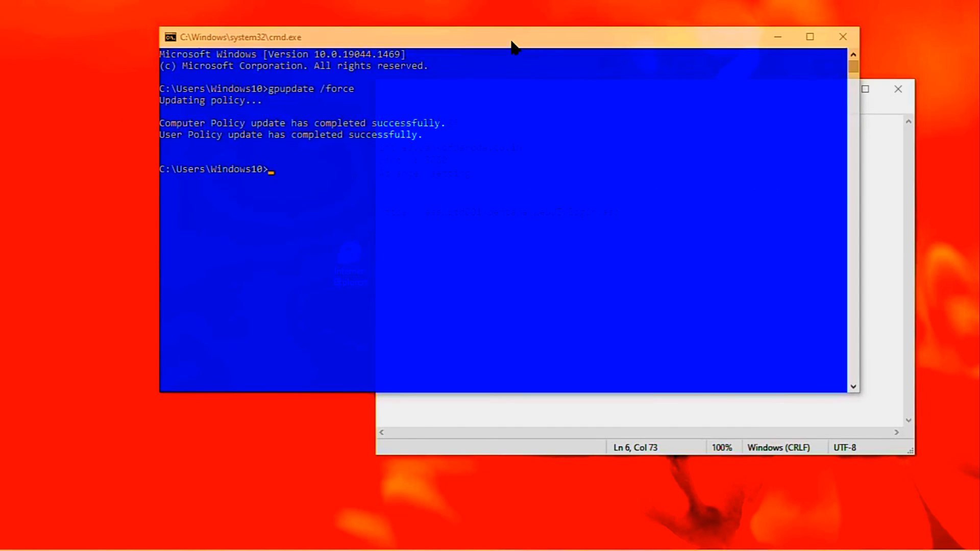
- Close the Command Prompt with the exit command
click(299, 172)
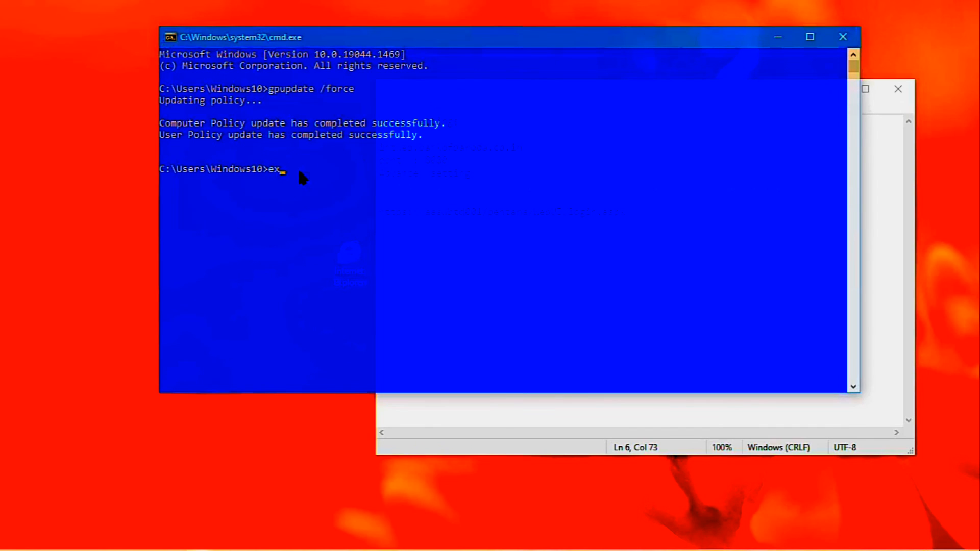
text(exit)
key(Return)
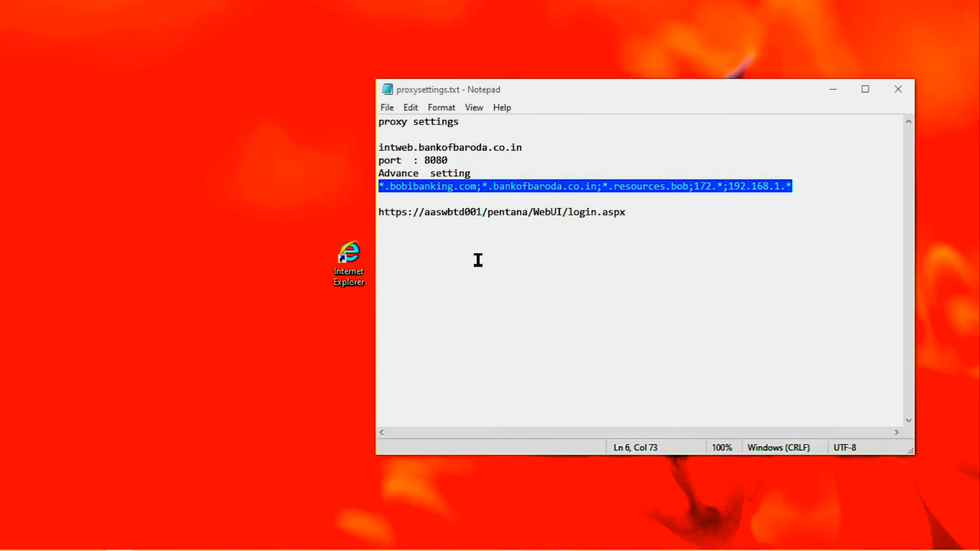